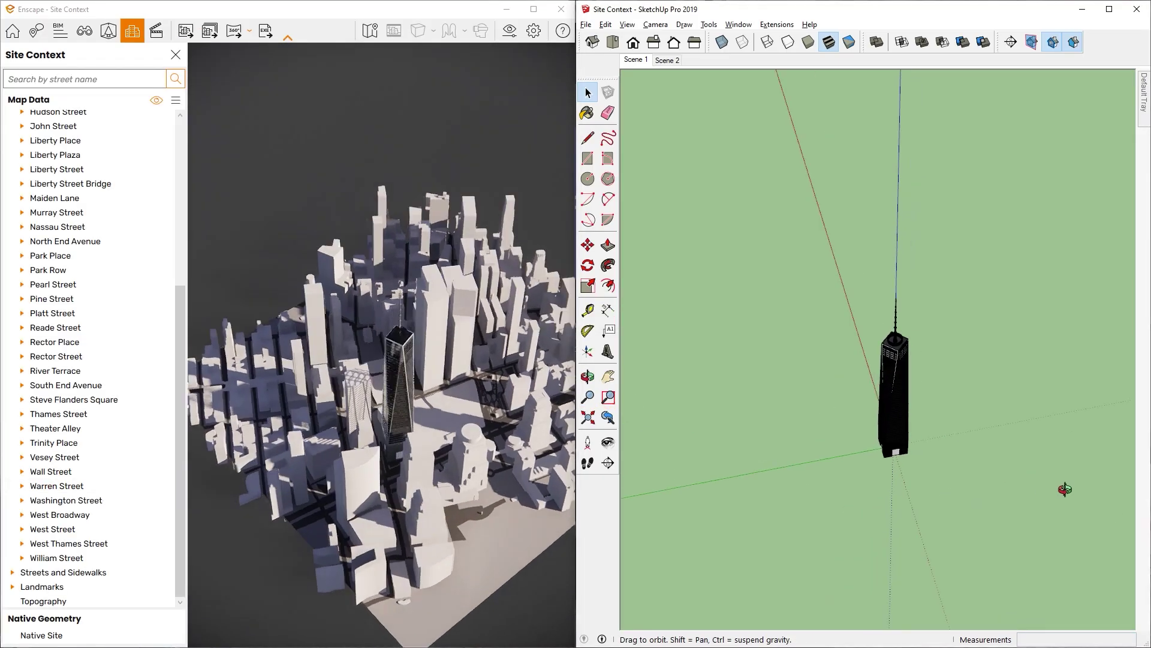
{"action": "left_click_drag", "start_coordinate": [1084, 483], "coordinate": [835, 206]}
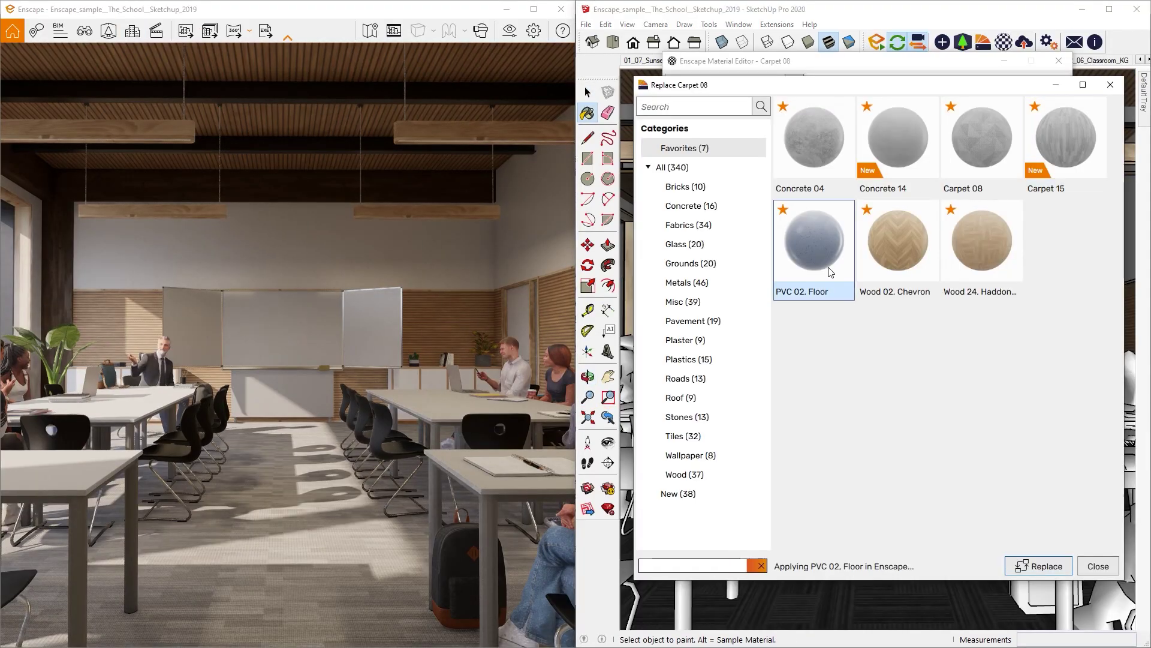
{"action": "left_click", "coordinate": [928, 269]}
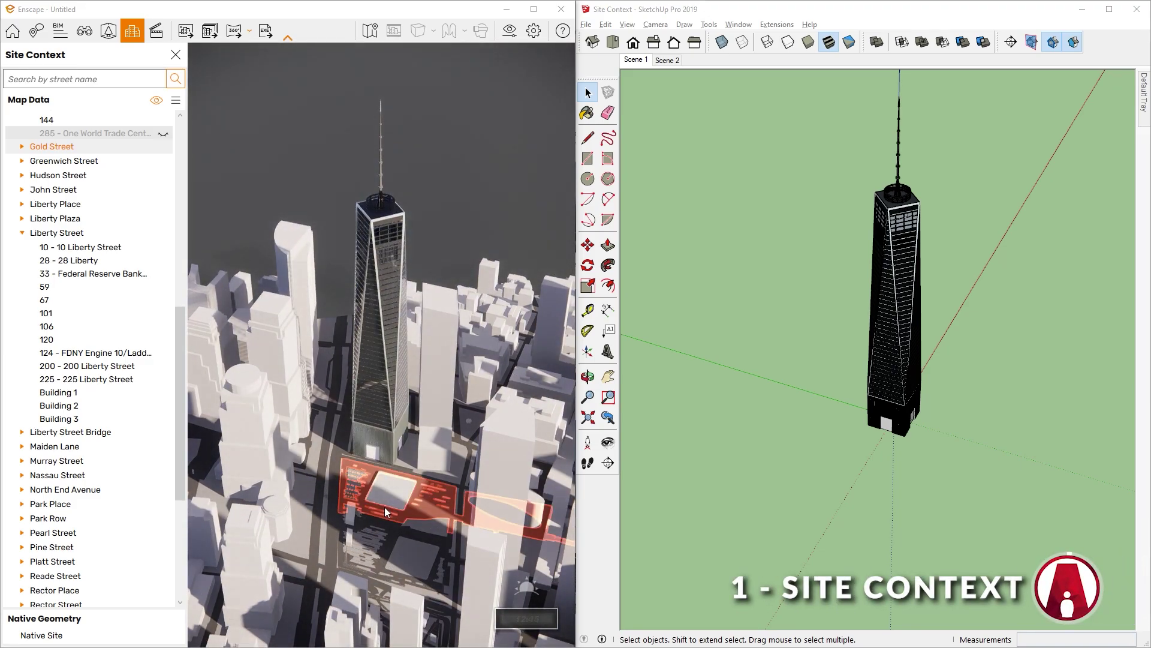
{"action": "mouse_move", "coordinate": [794, 478]}
{"action": "middle_mouse_down"}
{"action": "mouse_move", "coordinate": [1090, 504]}
{"action": "mouse_move", "coordinate": [1073, 504]}
{"action": "middle_mouse_up"}
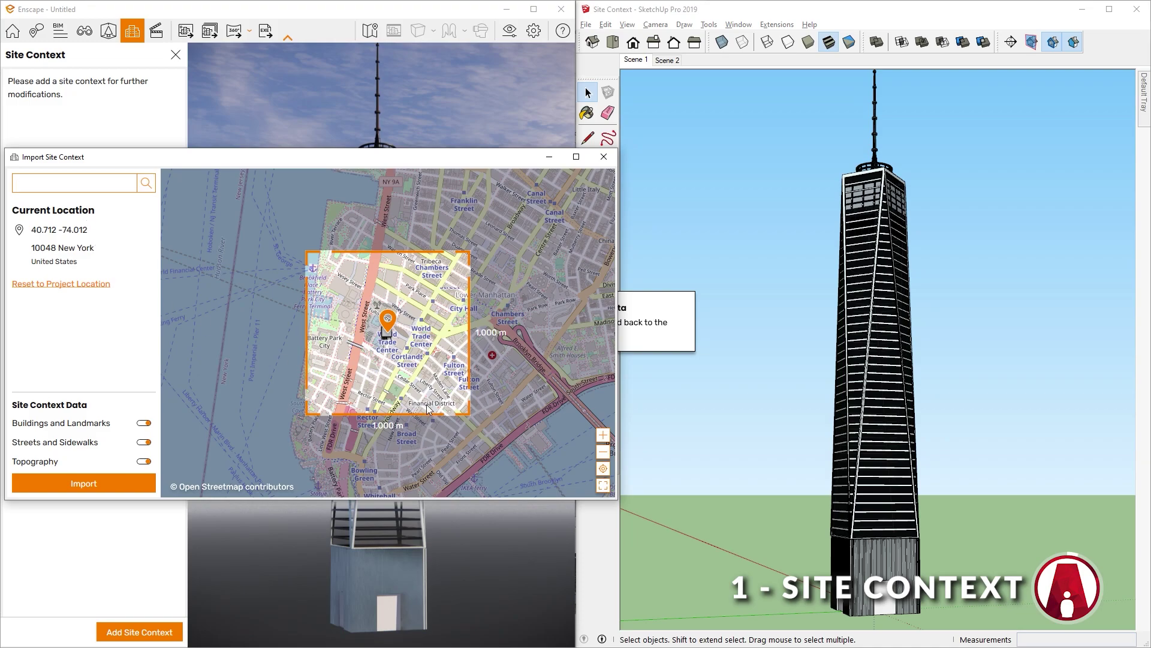
{"action": "left_click", "coordinate": [102, 485]}
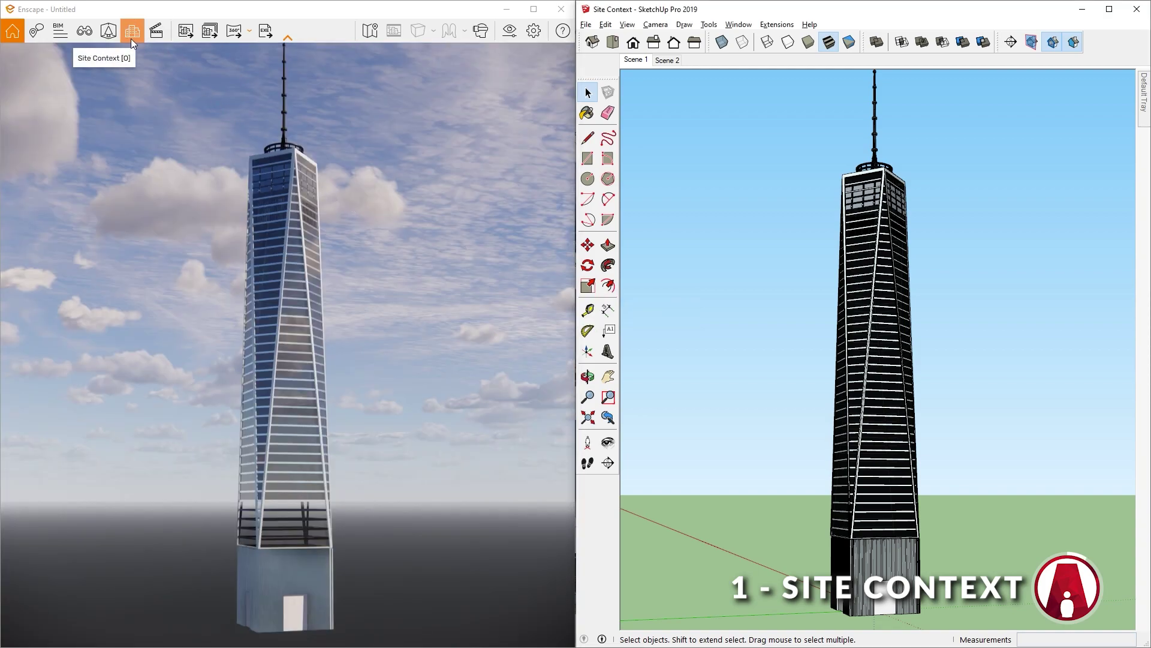
Start adding a site context and search for "new york city" to set the import location to New York, United States.
{"action": "left_click", "coordinate": [131, 39]}
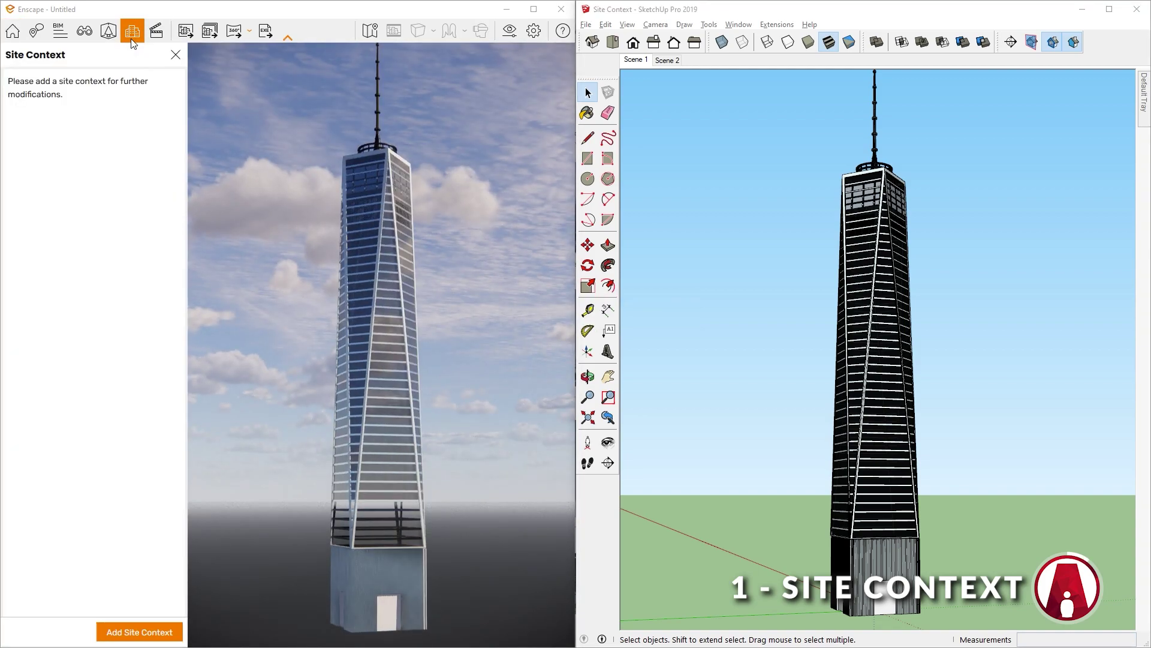
{"action": "left_click", "coordinate": [144, 639]}
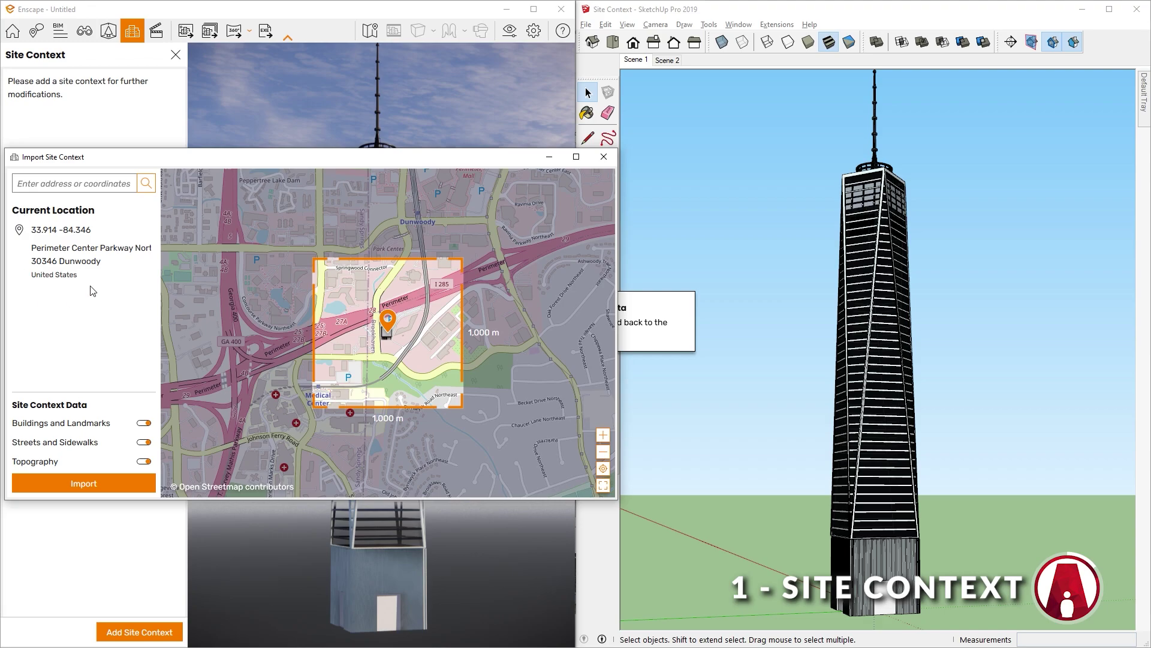
{"action": "left_click", "coordinate": [24, 184]}
{"action": "type", "text": "new york city"}
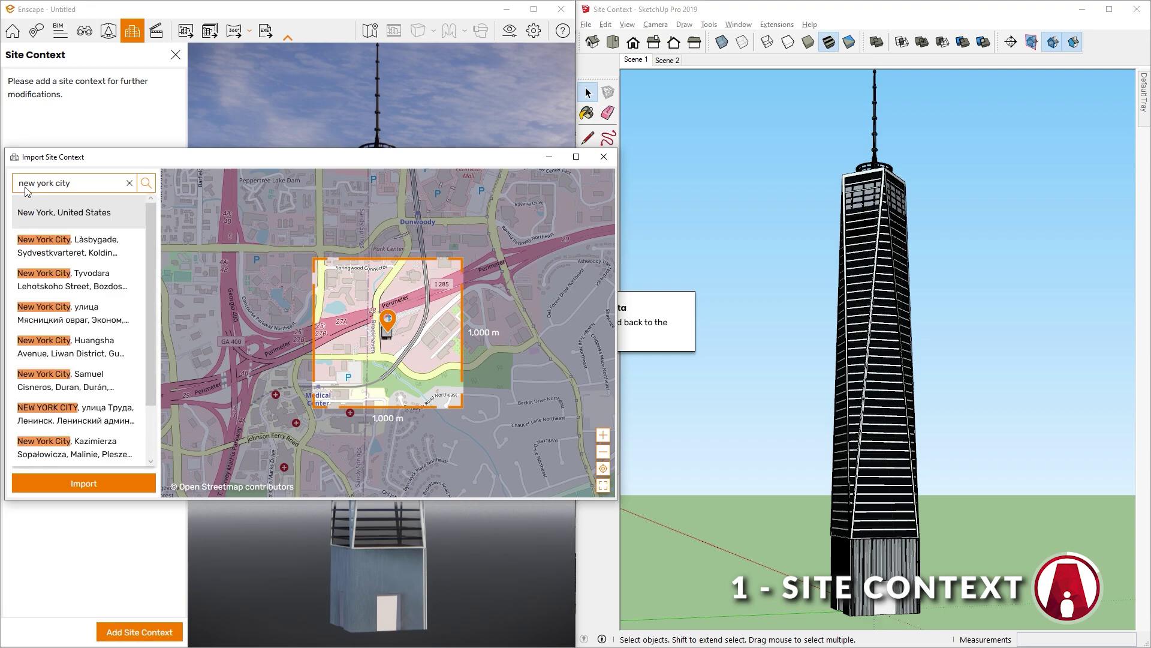
{"action": "left_click", "coordinate": [97, 216]}
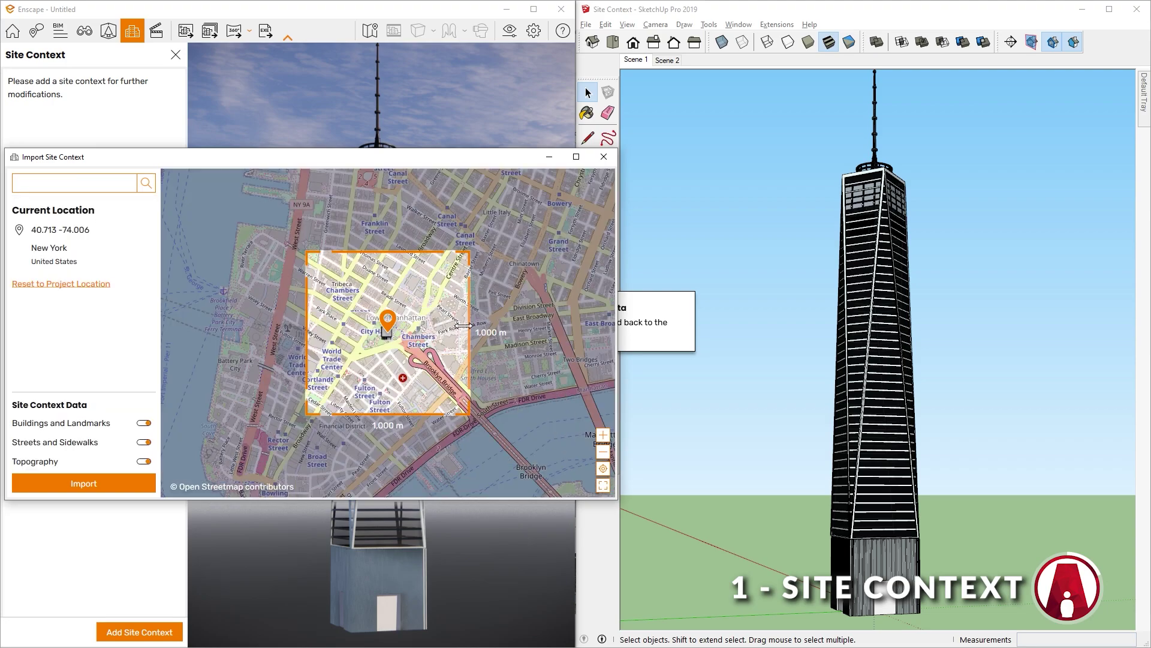
Move the location marker northwest to 40.719, -74.010 and recentre the map and the import area on it.
{"action": "left_click_drag", "start_coordinate": [537, 375], "coordinate": [537, 342]}
{"action": "left_click", "coordinate": [602, 456]}
{"action": "left_click", "coordinate": [602, 457]}
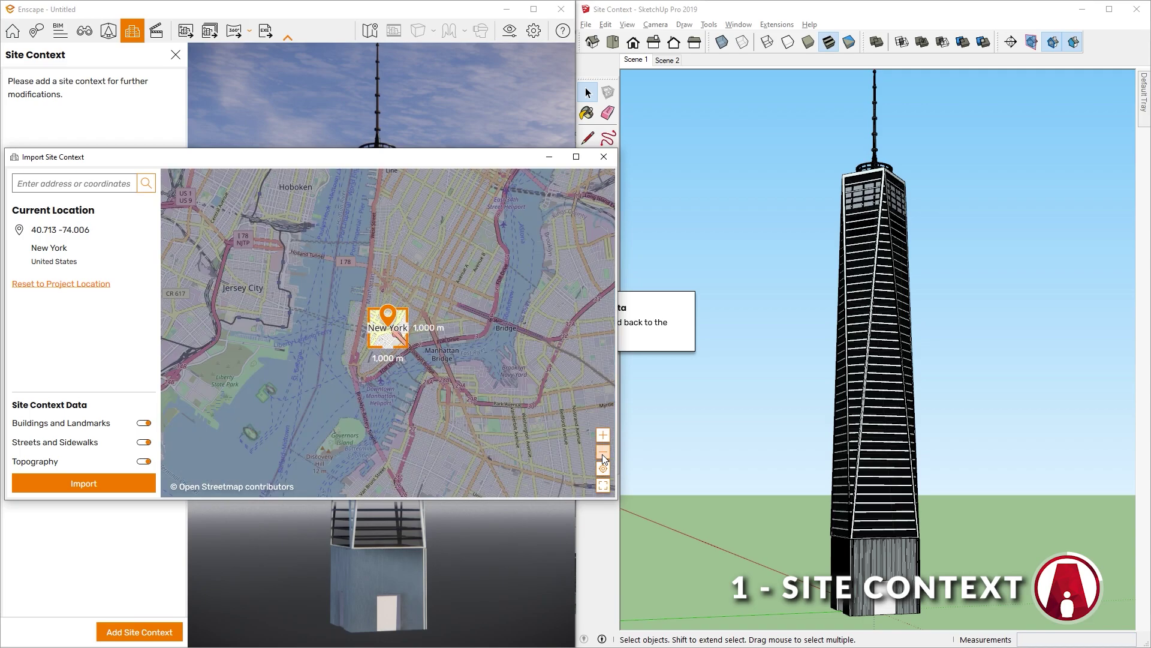
{"action": "left_click", "coordinate": [603, 435]}
{"action": "left_click", "coordinate": [602, 436]}
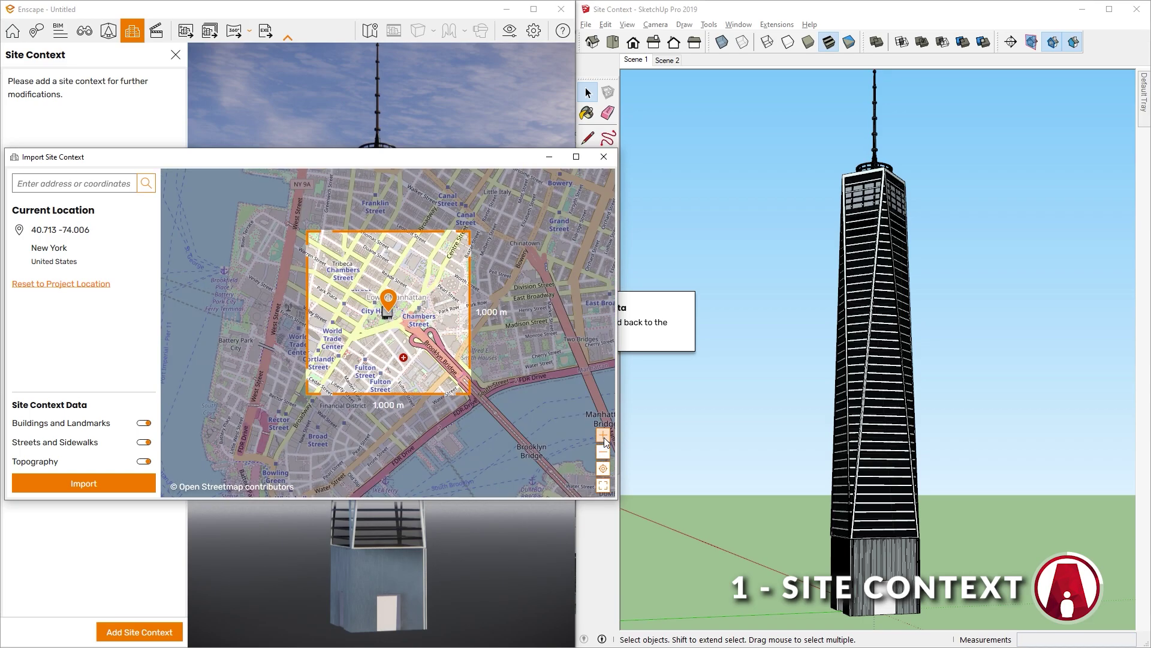
{"action": "left_click_drag", "start_coordinate": [458, 295], "coordinate": [304, 262]}
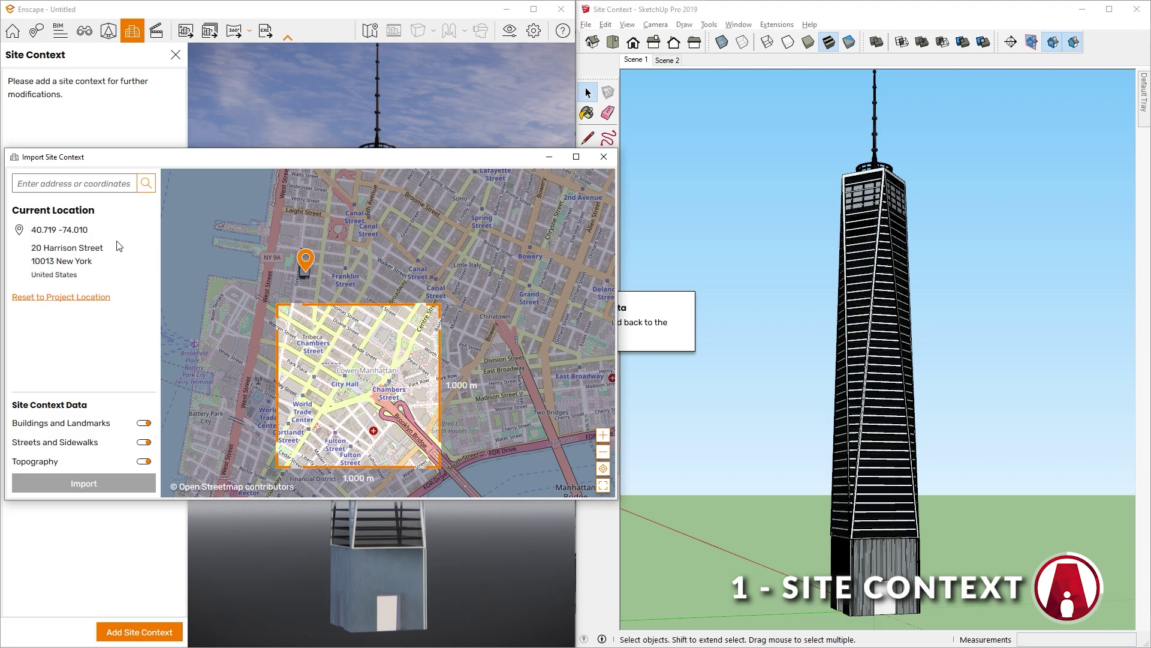
{"action": "left_click", "coordinate": [603, 474]}
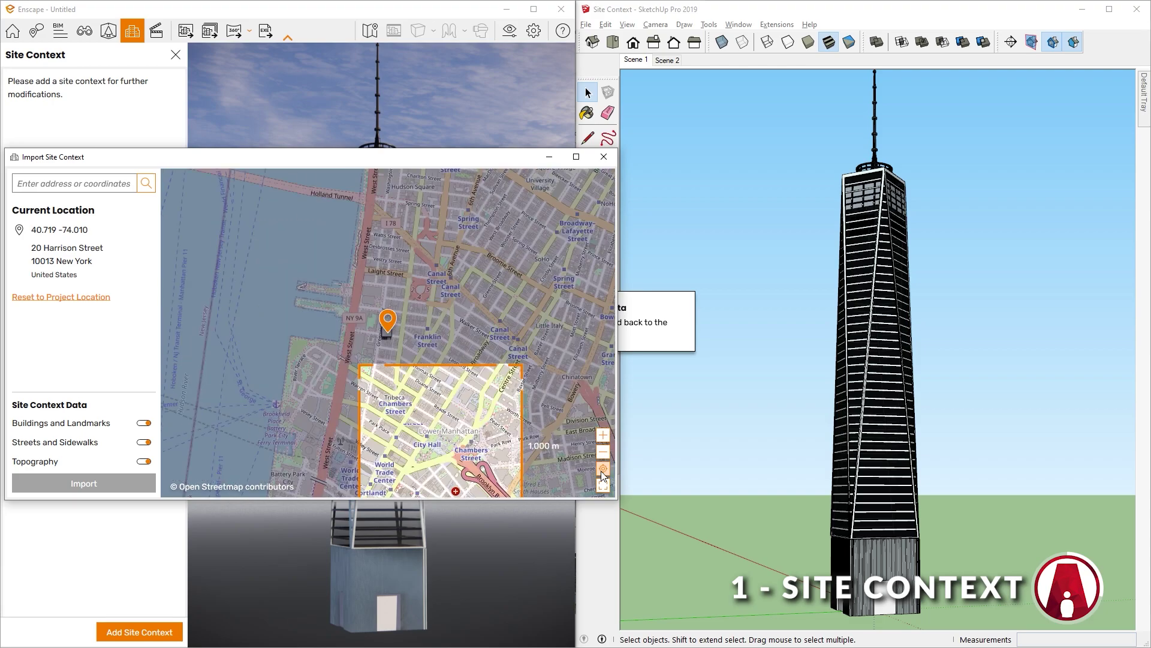
{"action": "left_click", "coordinate": [604, 489]}
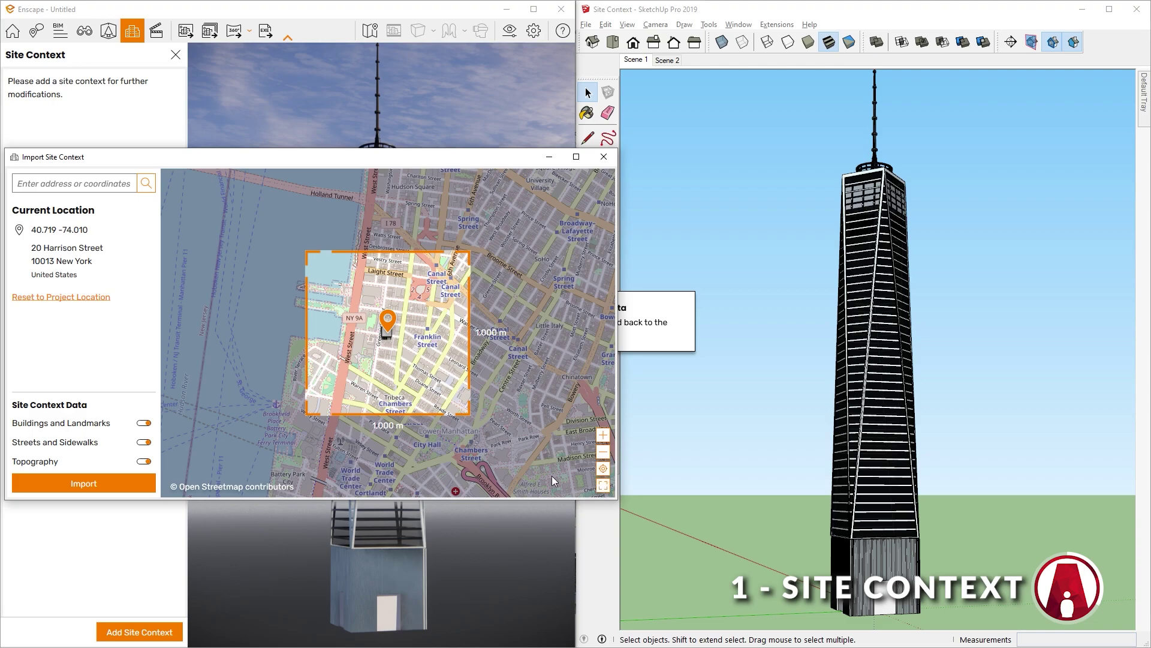
Try enlarging the import area to about 1,931 m by 1,634 m and reset it around the marker.
{"action": "left_click_drag", "start_coordinate": [398, 413], "coordinate": [407, 463]}
{"action": "left_click_drag", "start_coordinate": [470, 384], "coordinate": [532, 384]}
{"action": "left_click_drag", "start_coordinate": [307, 337], "coordinate": [216, 338]}
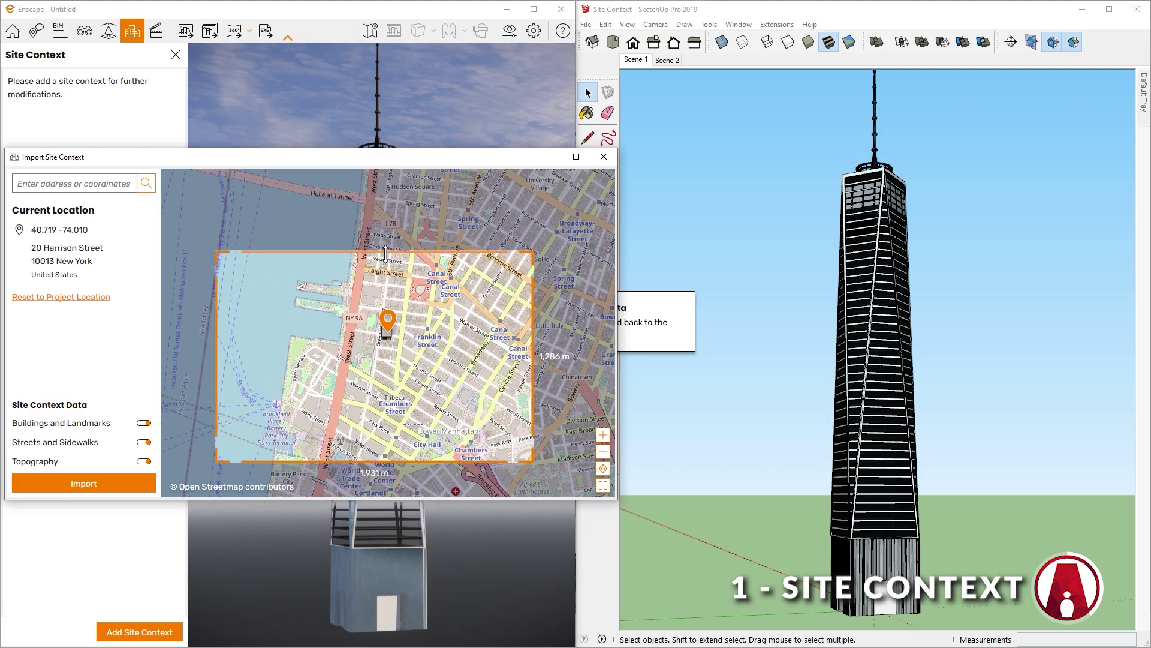
{"action": "left_click_drag", "start_coordinate": [387, 251], "coordinate": [386, 194]}
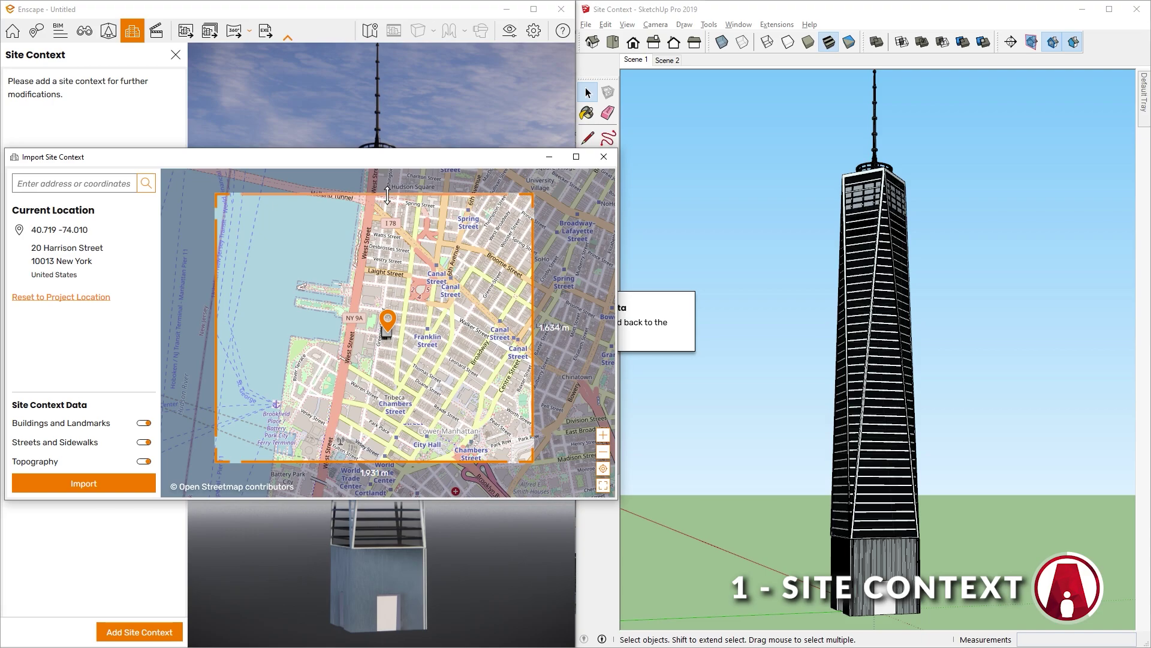
{"action": "left_click", "coordinate": [602, 488]}
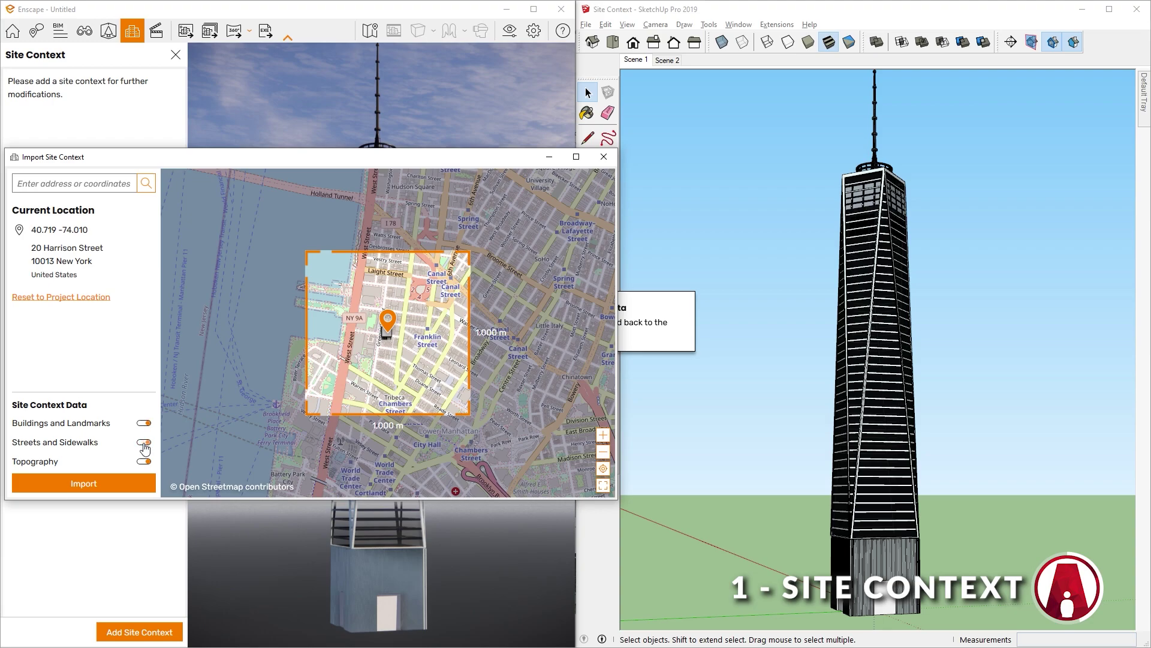
Search for "world trade center new york", use it as the location, and import its buildings, landmarks, streets, sidewalks and topography.
{"action": "left_click", "coordinate": [144, 461]}
{"action": "left_click", "coordinate": [72, 182]}
{"action": "type", "text": "world trade center new york"}
{"action": "left_click", "coordinate": [83, 214]}
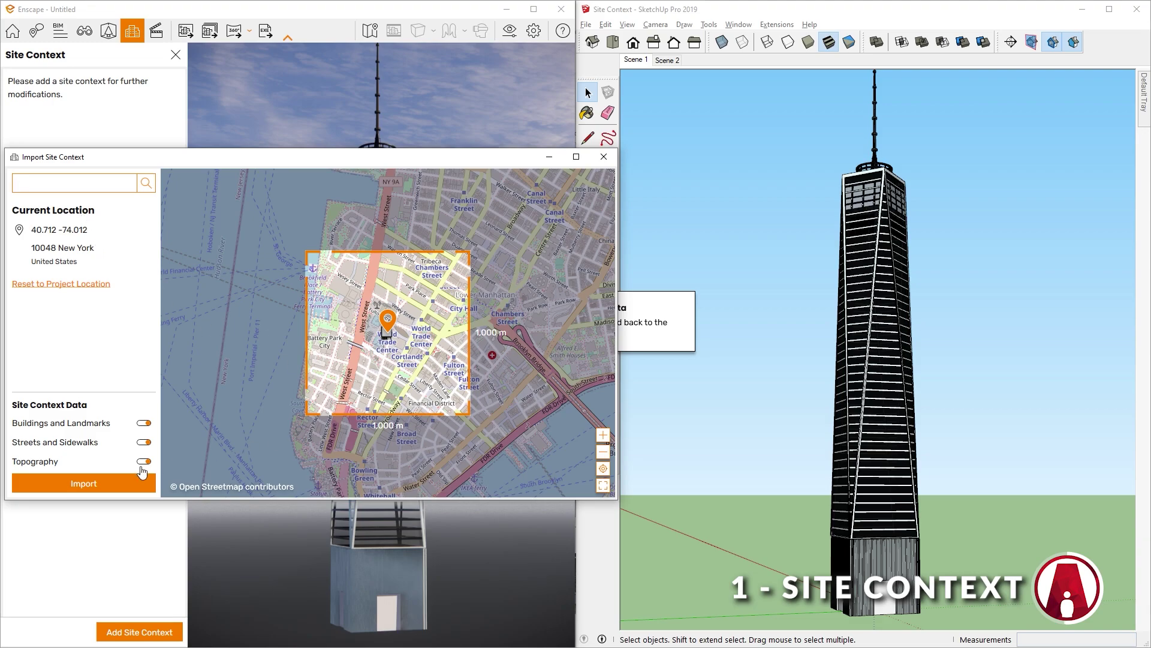
{"action": "left_click", "coordinate": [83, 483]}
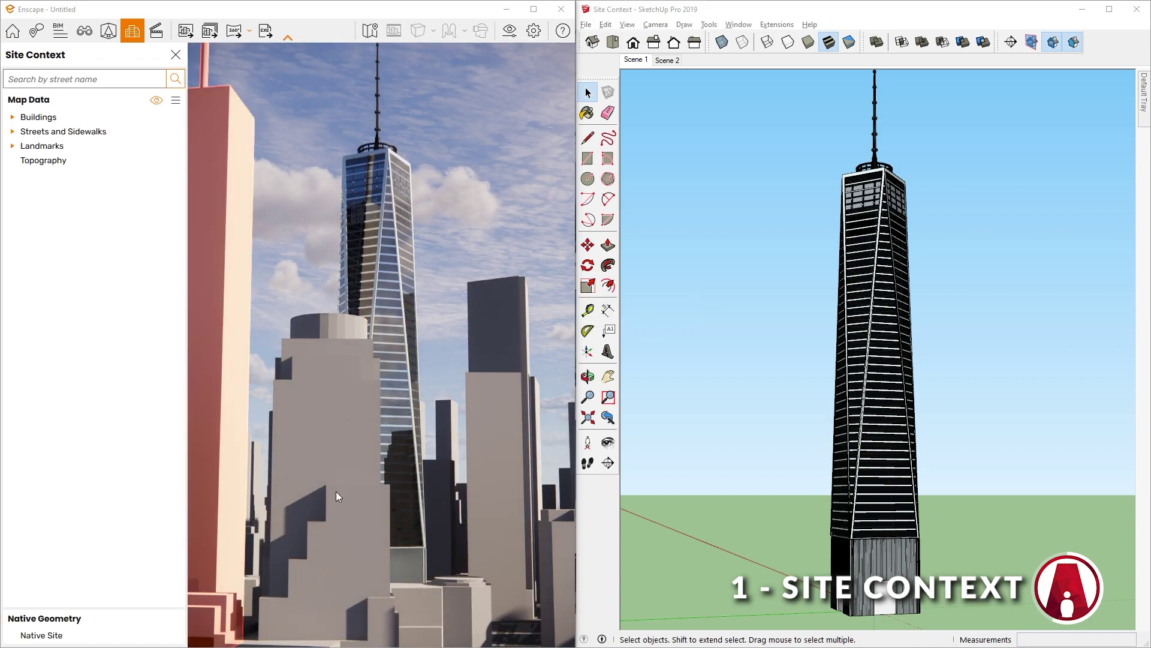
Look over the imported city around the tower and examine the Buildings list grouped by street.
{"action": "mouse_move", "coordinate": [876, 431]}
{"action": "middle_mouse_down"}
{"action": "mouse_move", "coordinate": [740, 534]}
{"action": "mouse_move", "coordinate": [833, 466]}
{"action": "mouse_move", "coordinate": [740, 456]}
{"action": "mouse_move", "coordinate": [817, 496]}
{"action": "mouse_move", "coordinate": [929, 530]}
{"action": "mouse_move", "coordinate": [905, 455]}
{"action": "mouse_move", "coordinate": [920, 442]}
{"action": "mouse_move", "coordinate": [930, 458]}
{"action": "mouse_move", "coordinate": [1055, 476]}
{"action": "mouse_move", "coordinate": [966, 448]}
{"action": "mouse_move", "coordinate": [923, 465]}
{"action": "middle_mouse_up"}
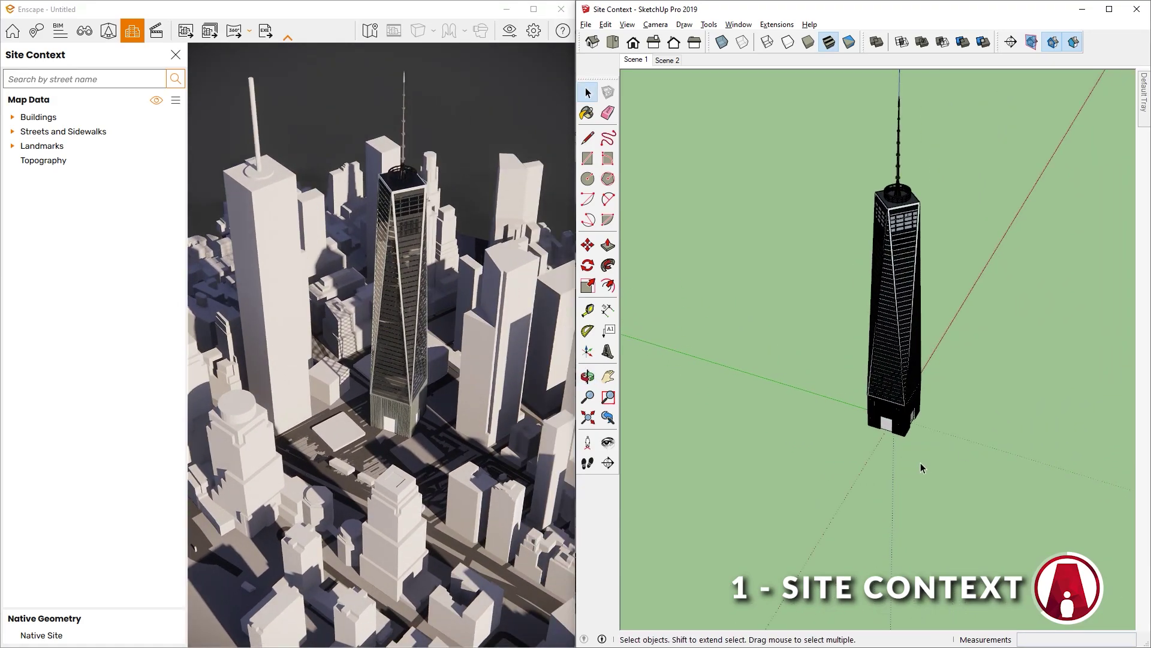
{"action": "left_click", "coordinate": [498, 364]}
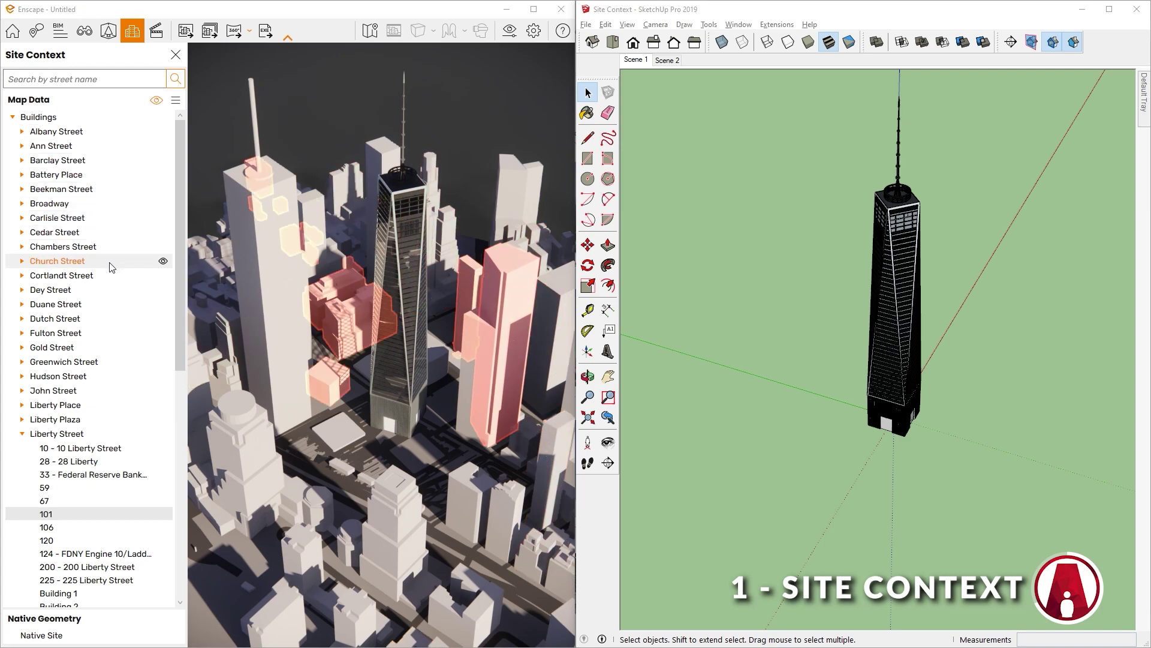
{"action": "scroll", "coordinate": [84, 478], "scroll_direction": "down", "scroll_amount": 5}
{"action": "scroll", "coordinate": [84, 482], "scroll_direction": "down", "scroll_amount": 3}
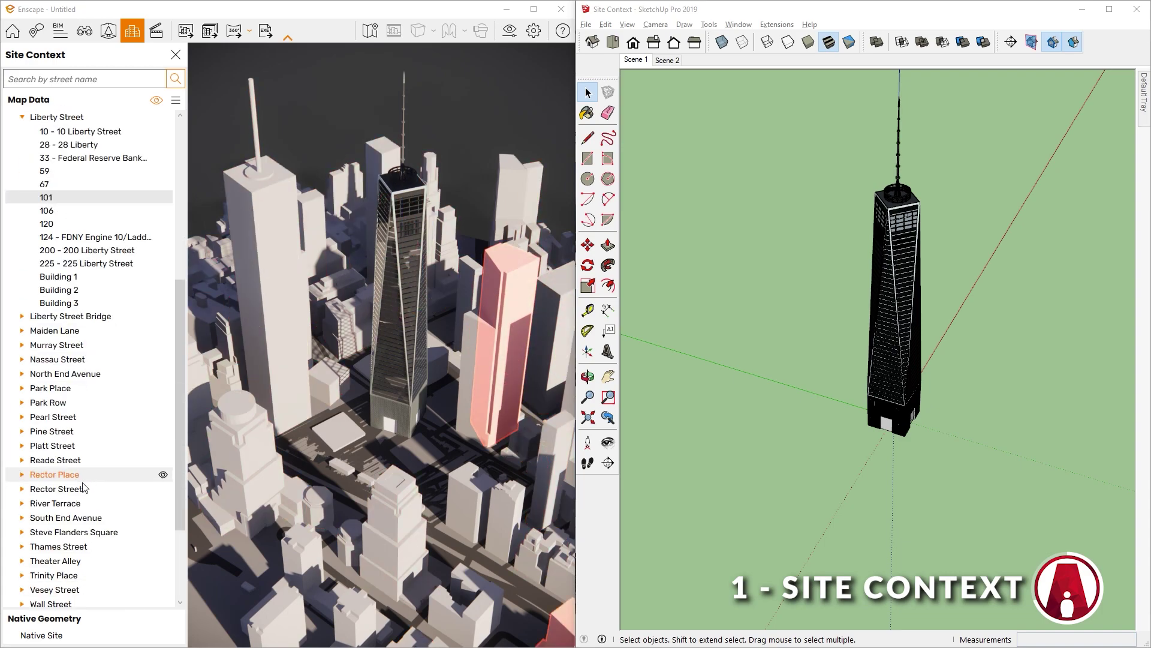
{"action": "scroll", "coordinate": [76, 561], "scroll_direction": "down", "scroll_amount": 2}
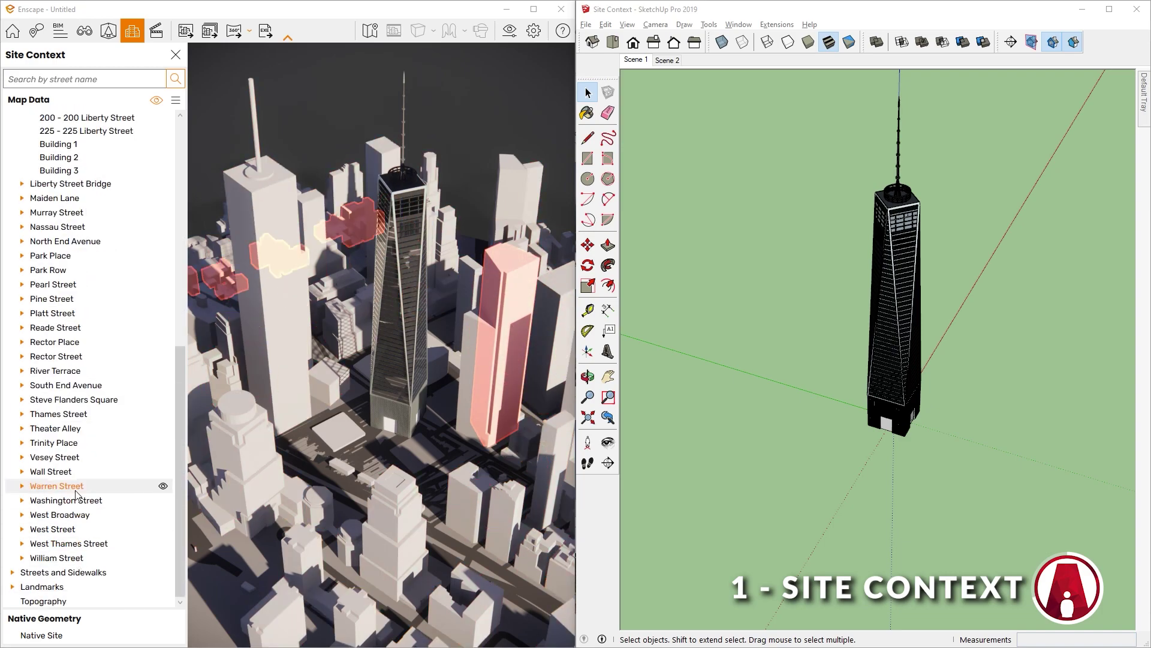
Hide the imported One World Trade Center building and show it again.
{"action": "left_click", "coordinate": [254, 265]}
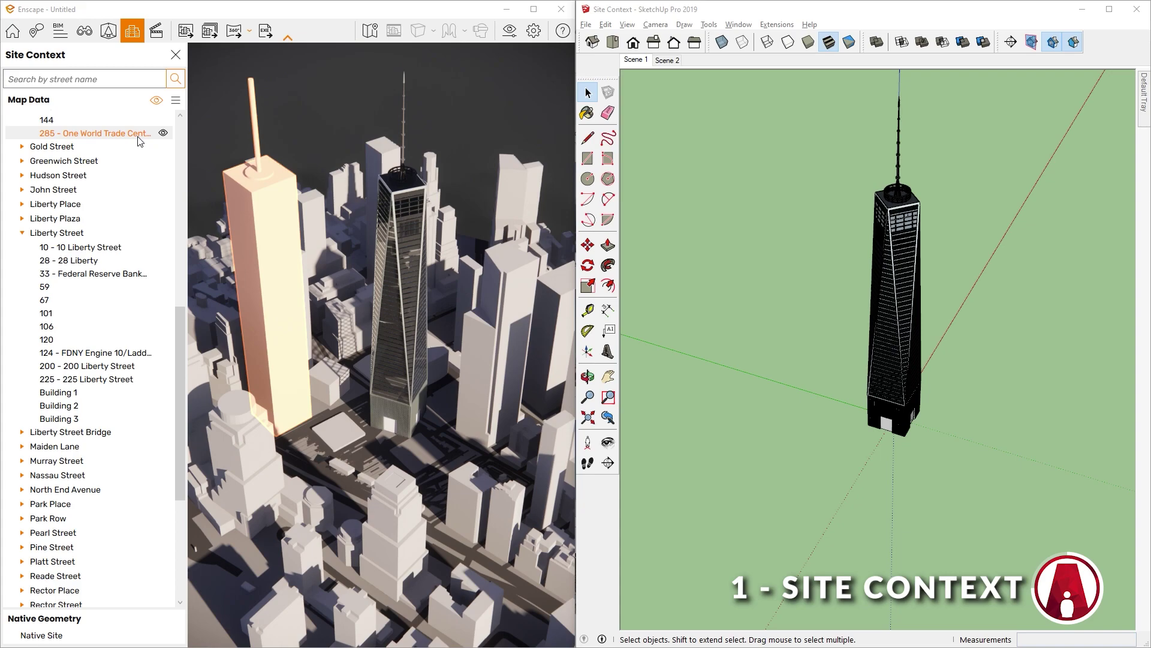
{"action": "left_click", "coordinate": [162, 134]}
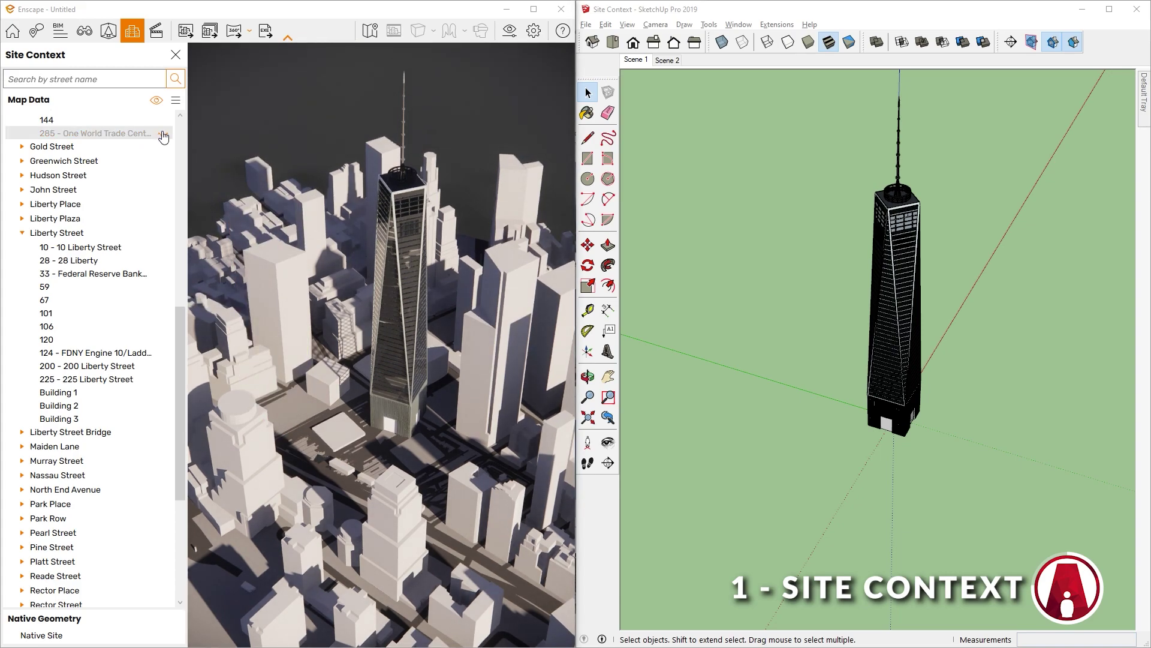
{"action": "left_click", "coordinate": [162, 134]}
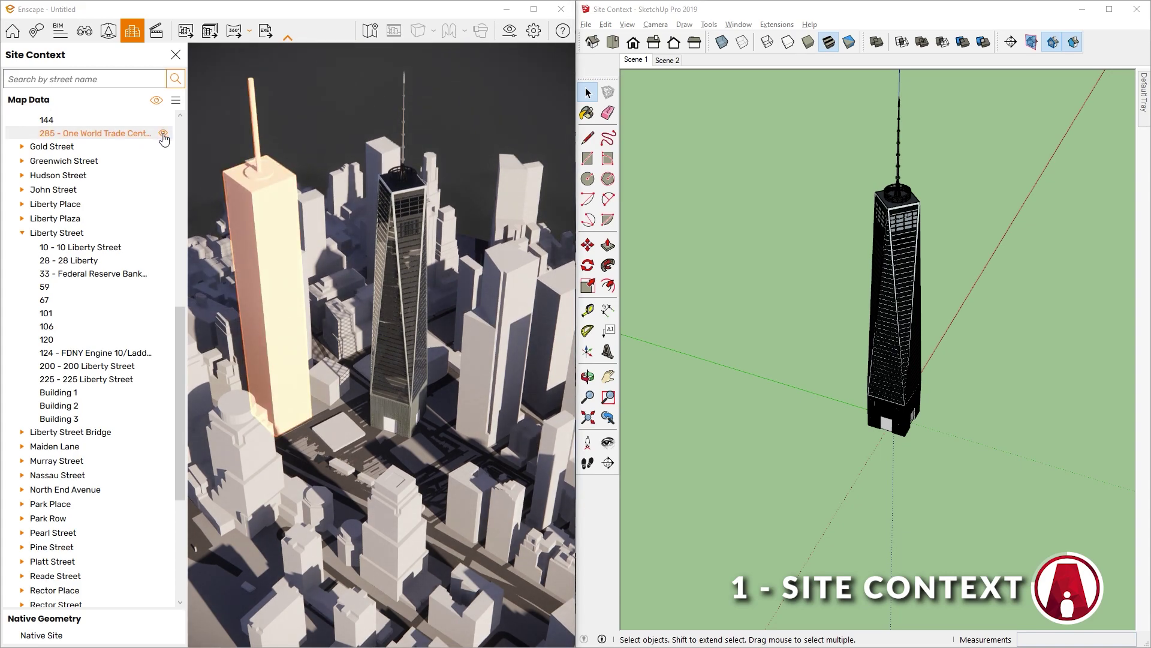
Edit the site context's placement, rotating it 60° and moving it to about X -111.5, Z 136.2, to align with the tower model.
{"action": "left_click", "coordinate": [175, 103]}
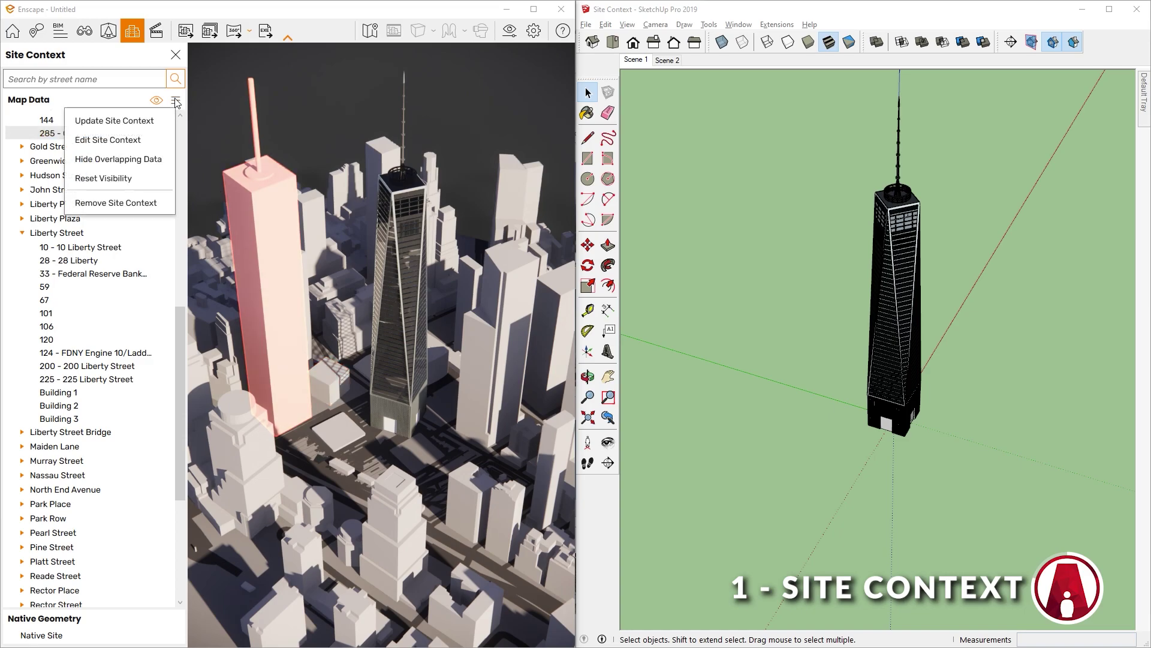
{"action": "left_click", "coordinate": [126, 140]}
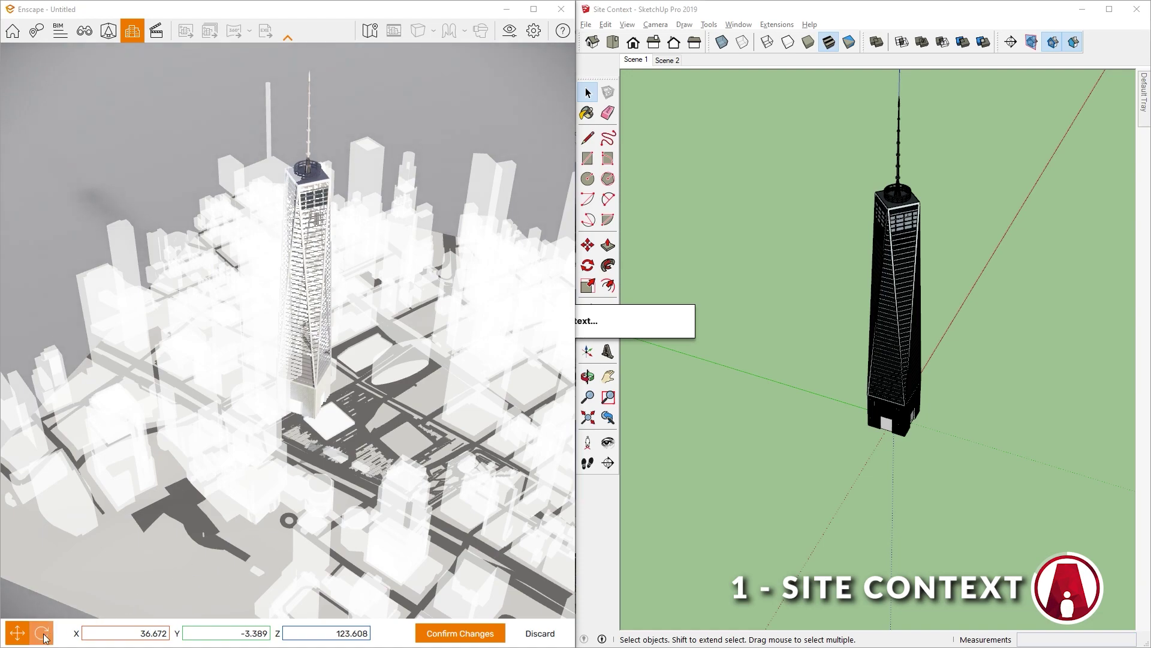
{"action": "left_click", "coordinate": [42, 633]}
{"action": "left_click_drag", "start_coordinate": [72, 641], "coordinate": [103, 640]}
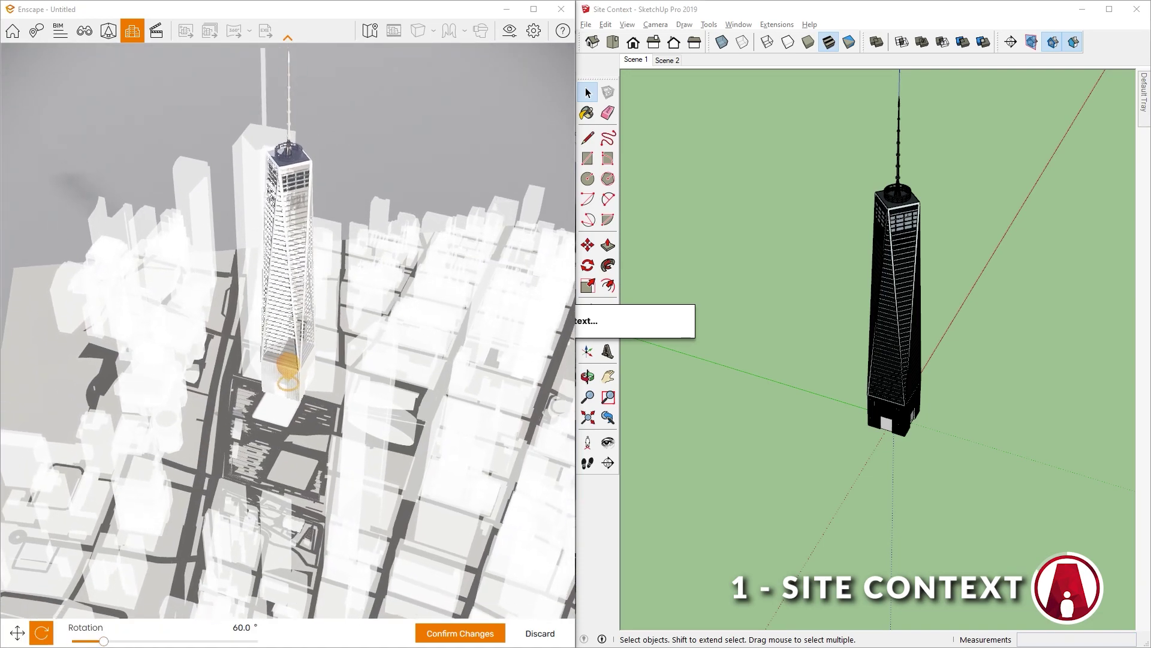
{"action": "left_click", "coordinate": [17, 633]}
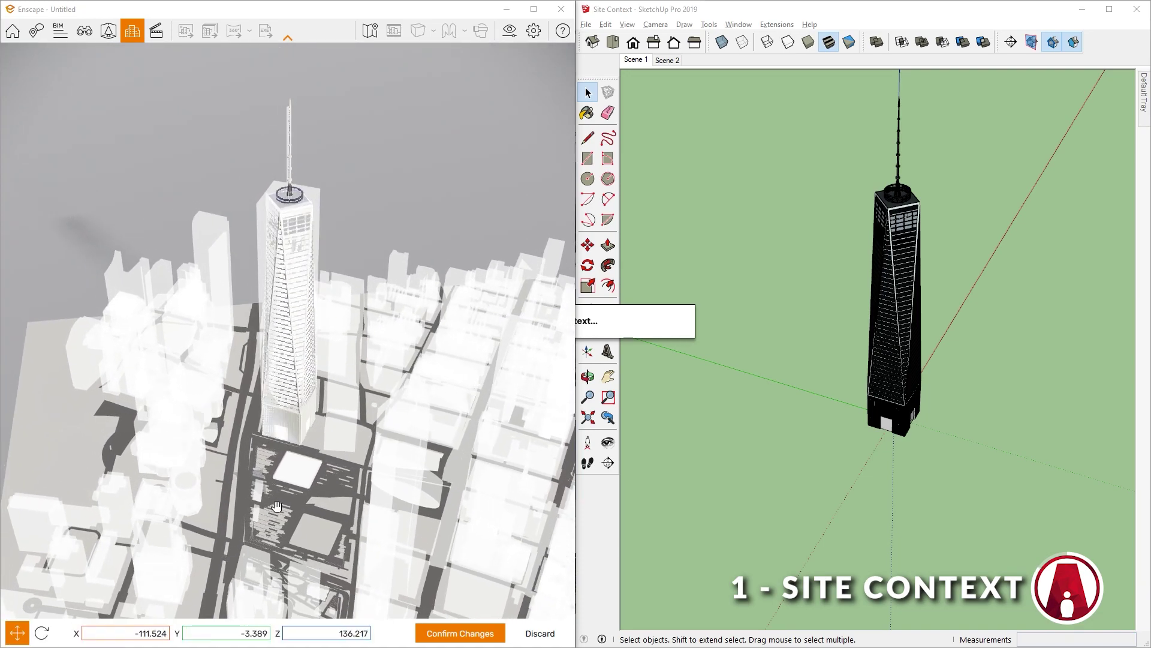
{"action": "left_click", "coordinate": [439, 630]}
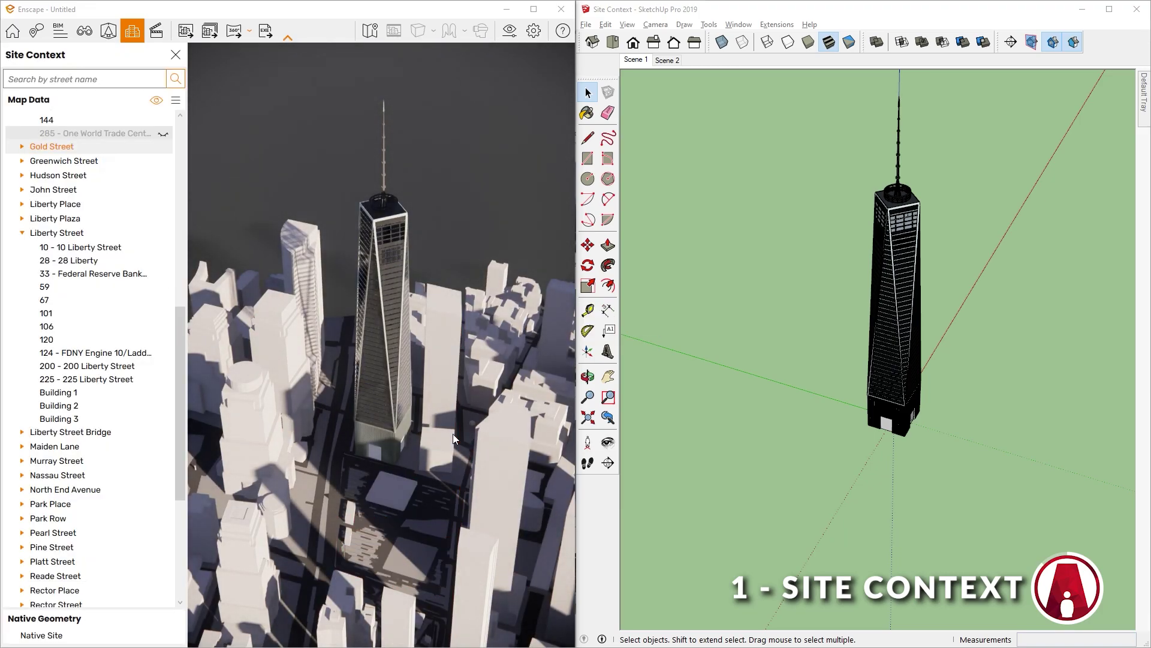
Set the rendered scene's time of day to 12:44.
{"action": "right_click_drag", "start_coordinate": [454, 439], "coordinate": [516, 439], "text": "shift"}
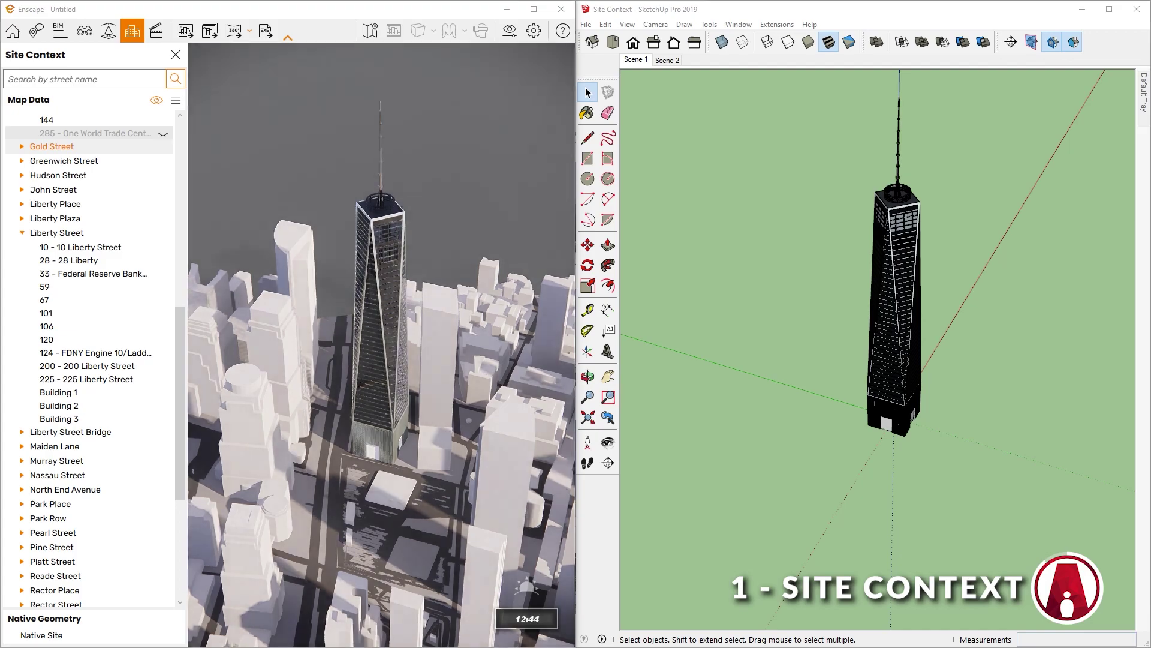
{"action": "mouse_move", "coordinate": [780, 461]}
{"action": "middle_mouse_down"}
{"action": "mouse_move", "coordinate": [1106, 514]}
{"action": "mouse_move", "coordinate": [1079, 473]}
{"action": "middle_mouse_up"}
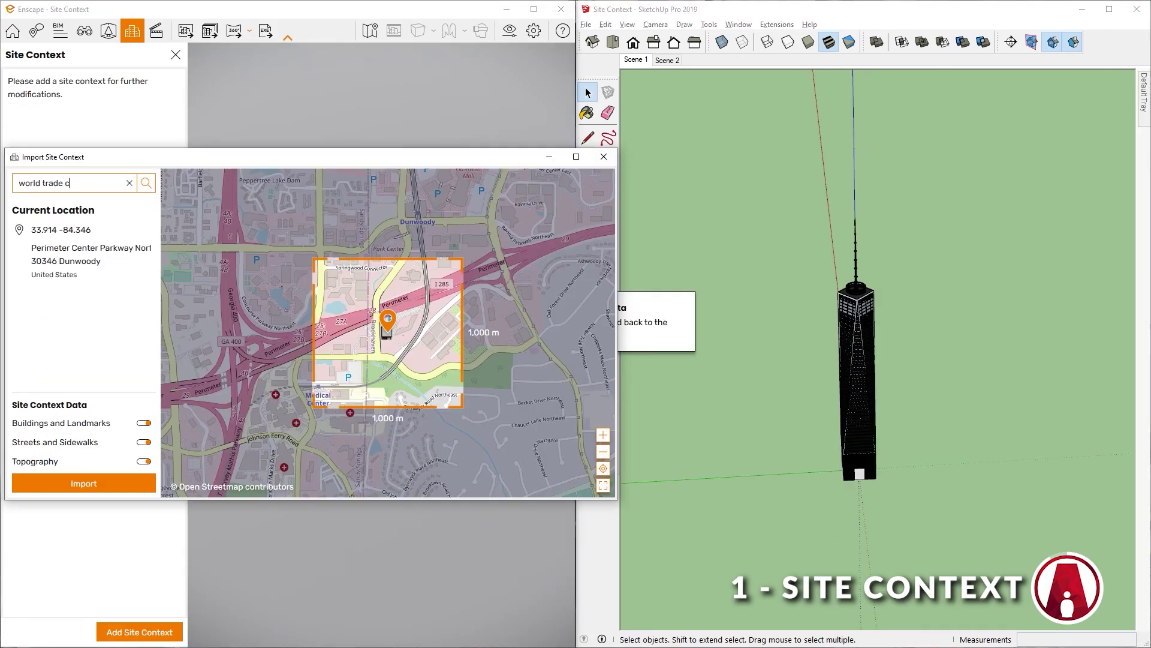
Set a new import's location to World Trade Center, New York, and position and rotate the model footprint at 40.713, -74.013.
{"action": "type", "text": "new york"}
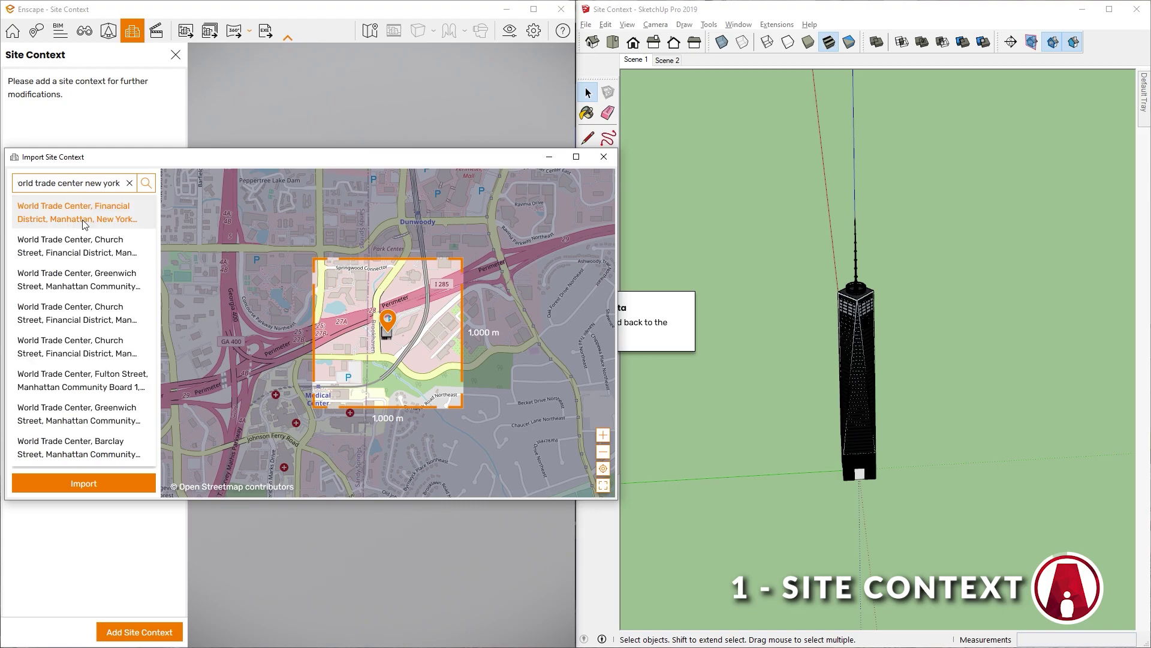
{"action": "left_click", "coordinate": [84, 222]}
{"action": "scroll", "coordinate": [387, 321], "scroll_direction": "up", "scroll_amount": 5}
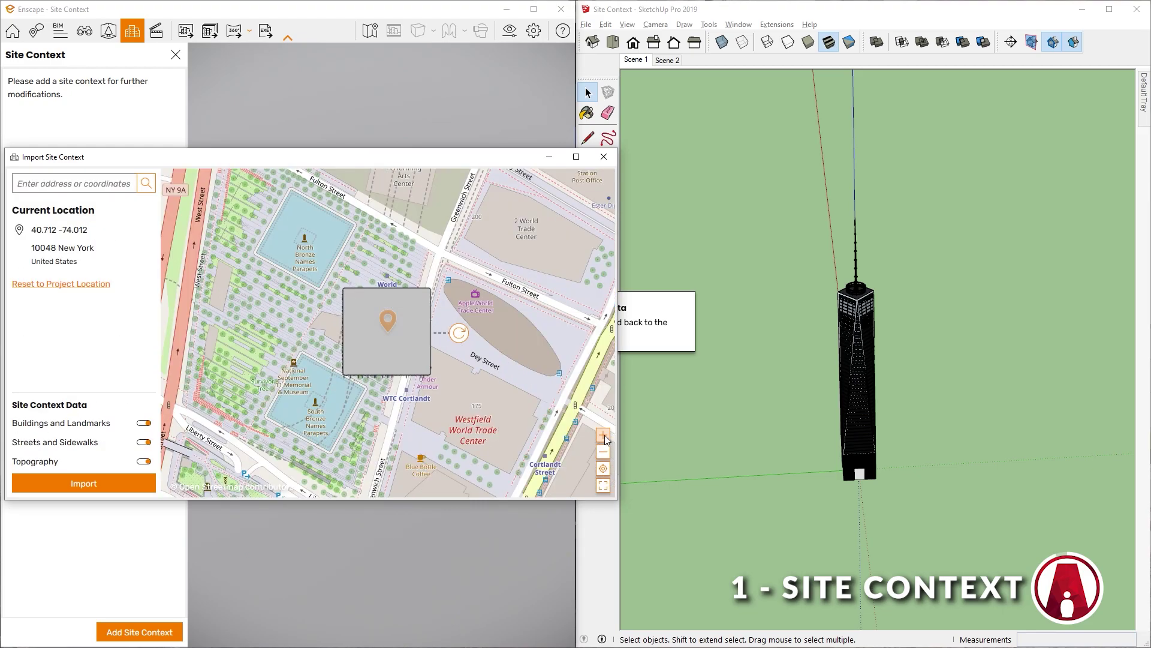
{"action": "left_click_drag", "start_coordinate": [390, 313], "coordinate": [326, 212]}
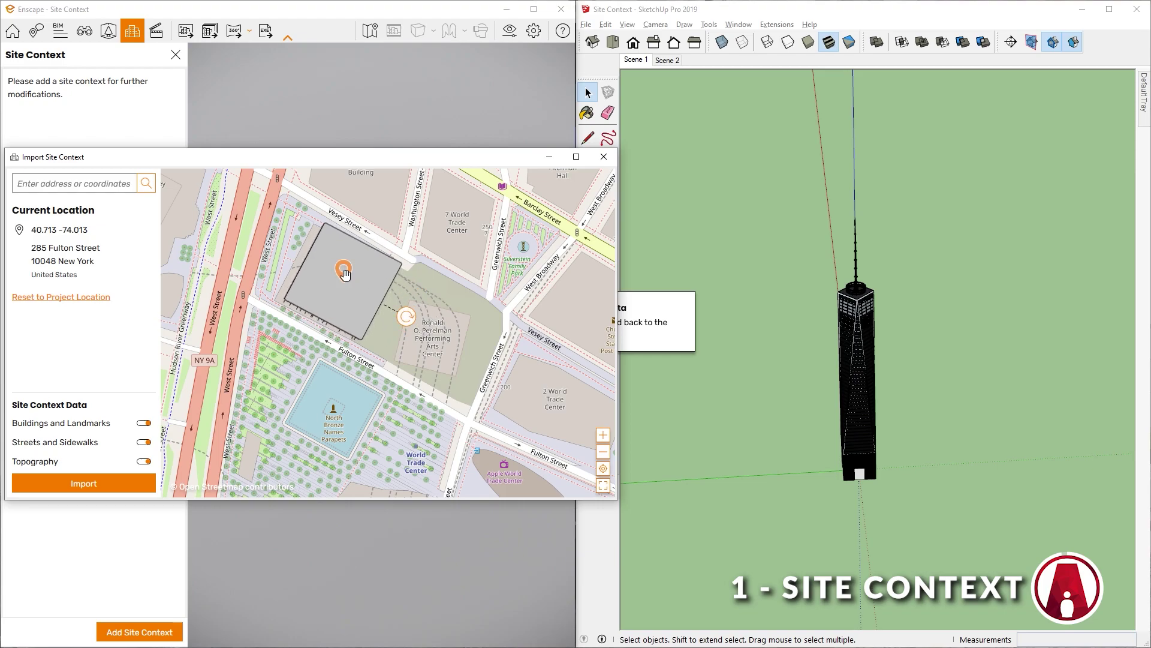
Shift the model footprint onto the tower site between Vesey Street and Fulton Street, and import the site context.
{"action": "left_click_drag", "start_coordinate": [345, 274], "coordinate": [335, 275]}
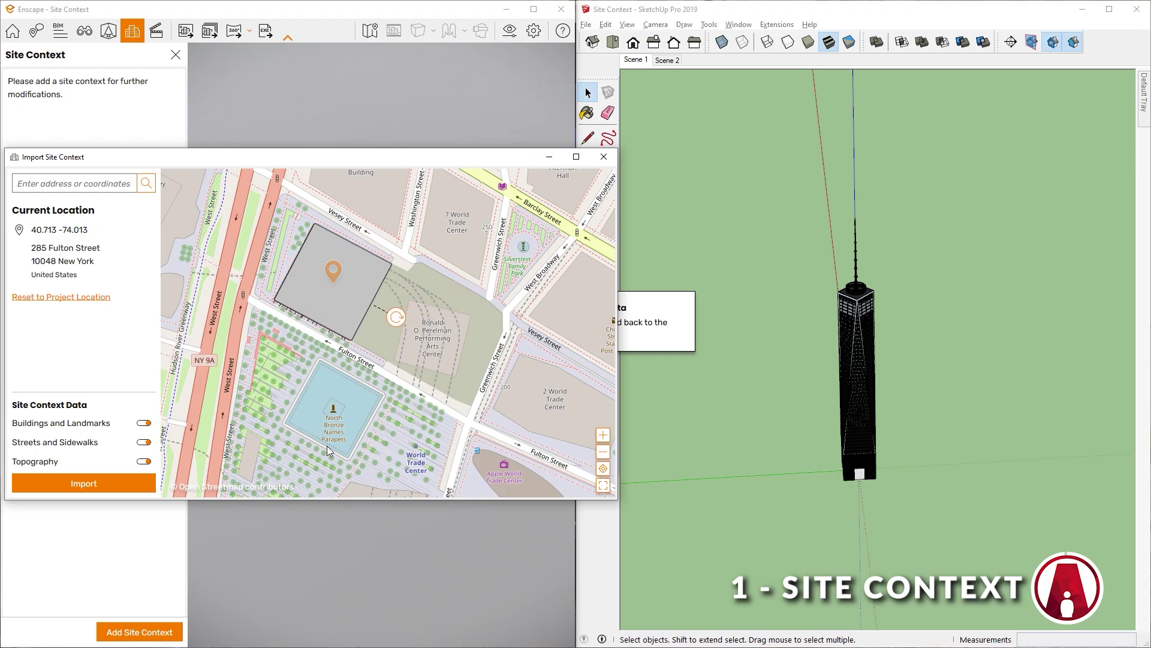
{"action": "scroll", "coordinate": [348, 450], "scroll_direction": "down", "scroll_amount": 4}
{"action": "left_click", "coordinate": [93, 485]}
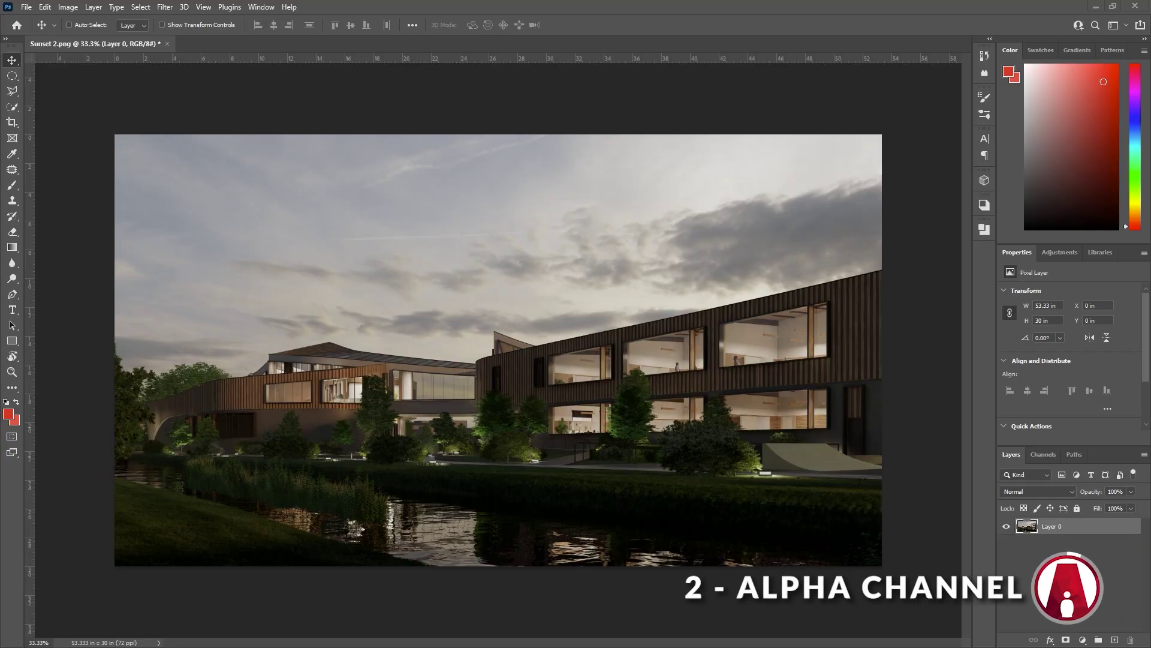
In Photoshop, place the Sunset 2_alphaMask image over Layer 0 and select the entire canvas to copy the mask.
{"action": "left_click_drag", "start_coordinate": [120, 323], "coordinate": [577, 368]}
{"action": "key", "text": "Return"}
{"action": "key", "text": "ctrl+a"}
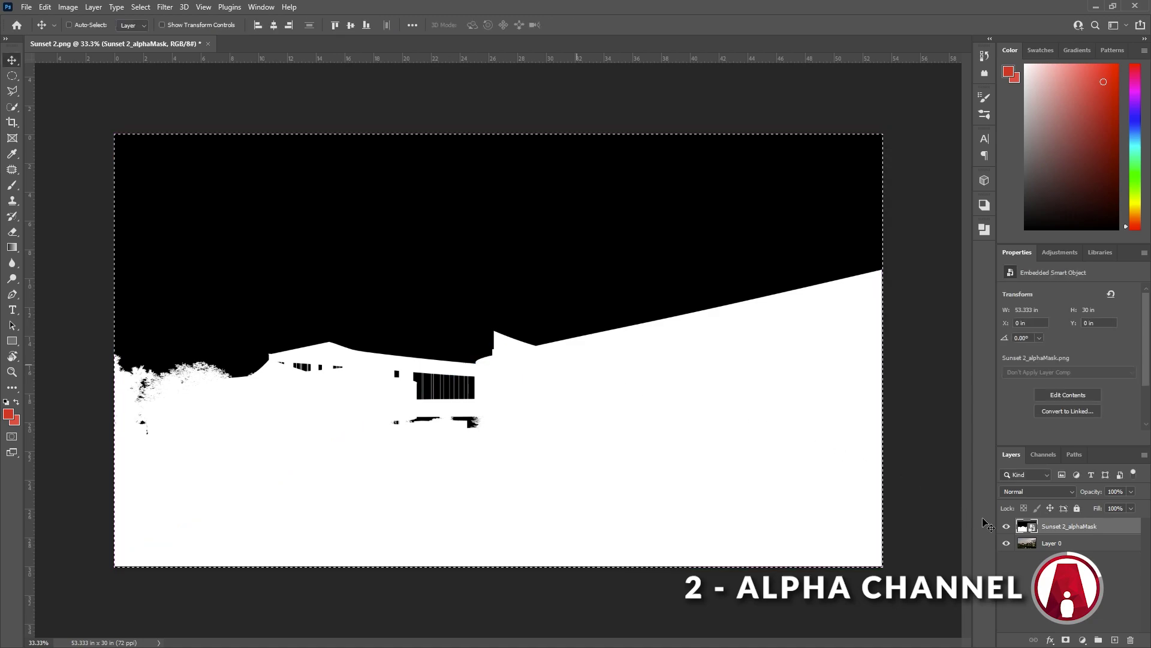
Hide the Sunset 2_alphaMask layer and paste its copied image into a new layer mask on Layer 0.
{"action": "left_click", "coordinate": [1007, 526]}
{"action": "left_click", "coordinate": [1034, 546]}
{"action": "left_click", "coordinate": [1061, 640]}
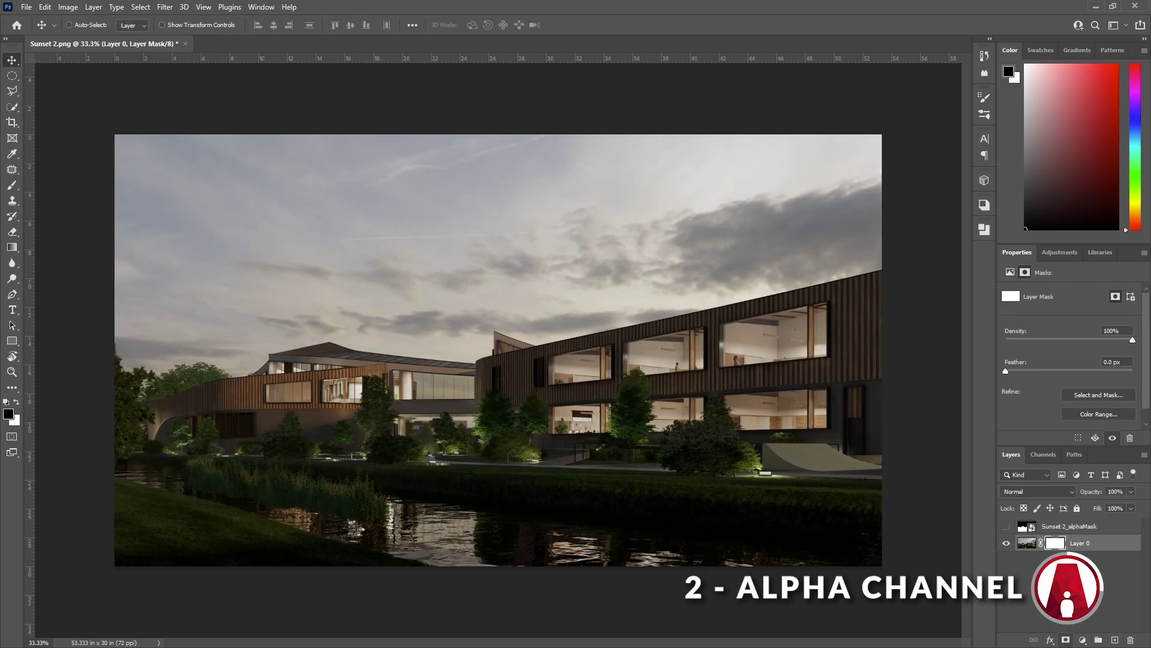
{"action": "left_click", "coordinate": [1055, 543], "text": "alt"}
{"action": "key", "text": "ctrl+v"}
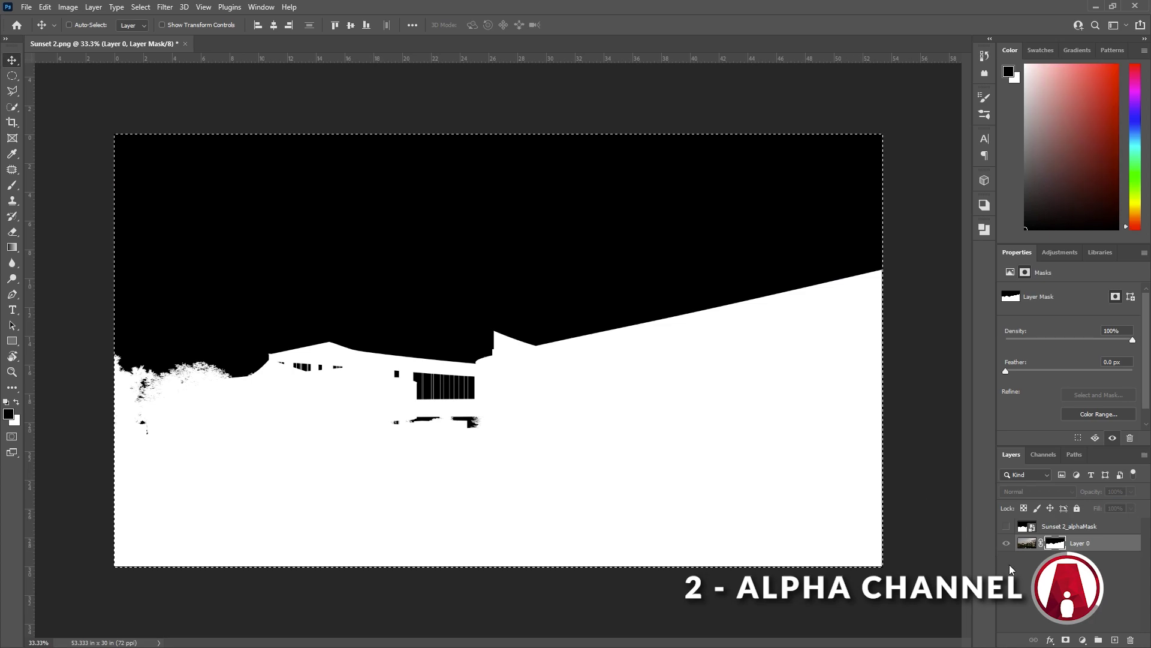
Return from the mask view to Layer 0's image and clear the selection.
{"action": "left_click", "coordinate": [1027, 542]}
{"action": "key", "text": "m"}
{"action": "left_click", "coordinate": [851, 397]}
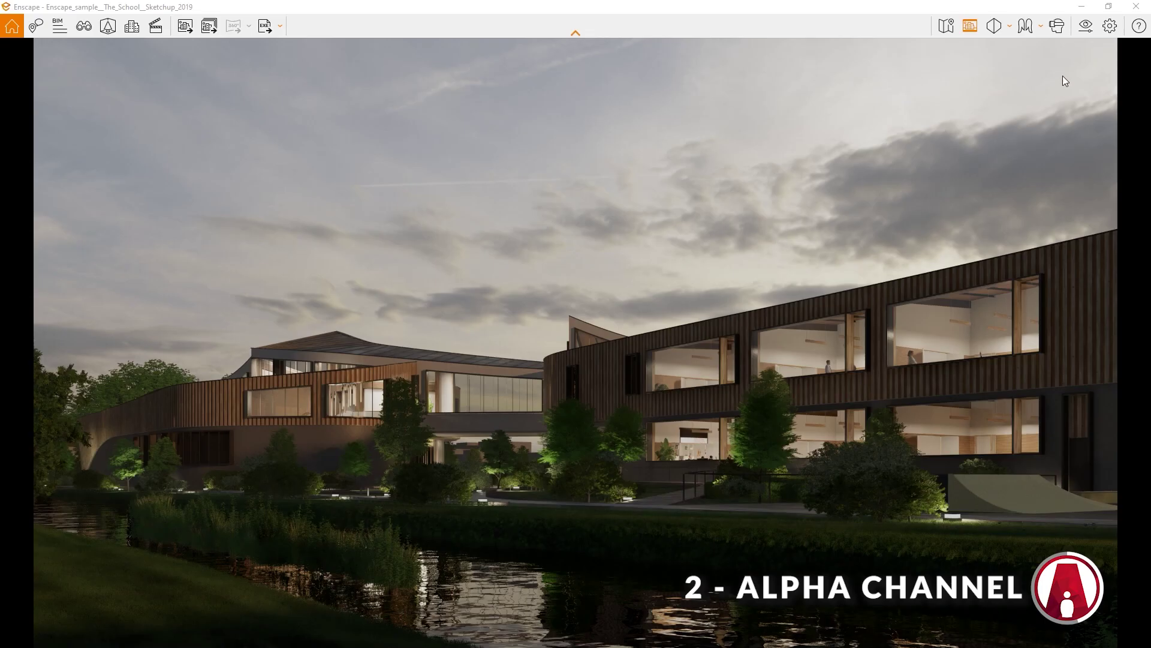
In Enscape, enable Apply Alpha Channel for PNG image output in the Visual Settings and close them.
{"action": "left_click", "coordinate": [1087, 27]}
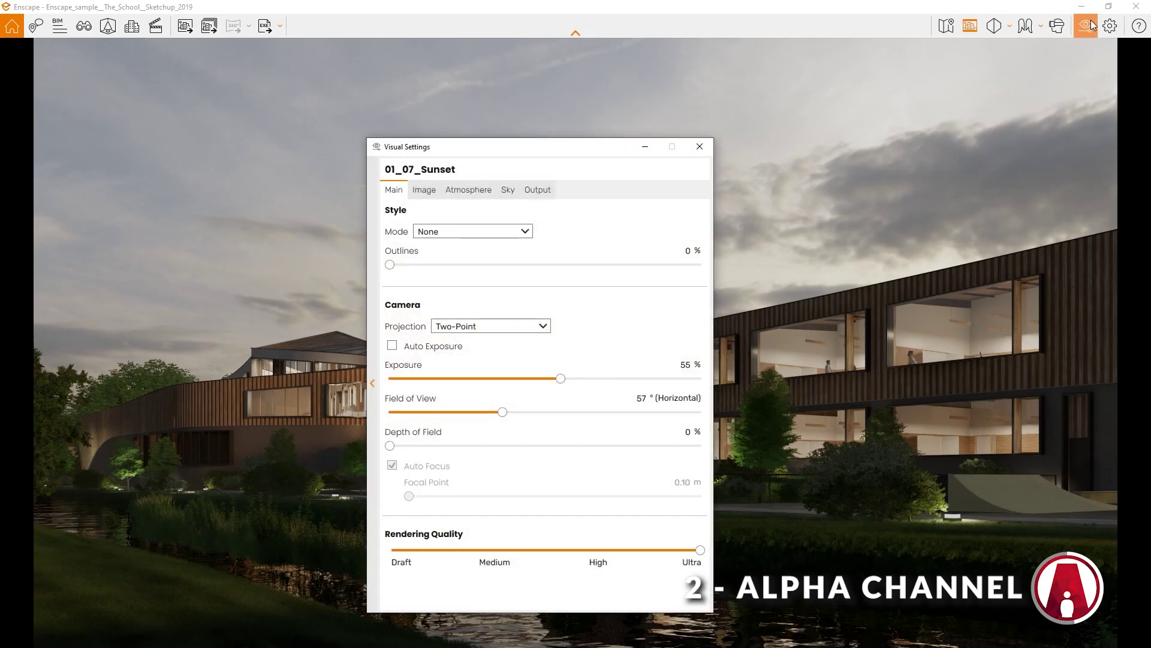
{"action": "left_click", "coordinate": [537, 190]}
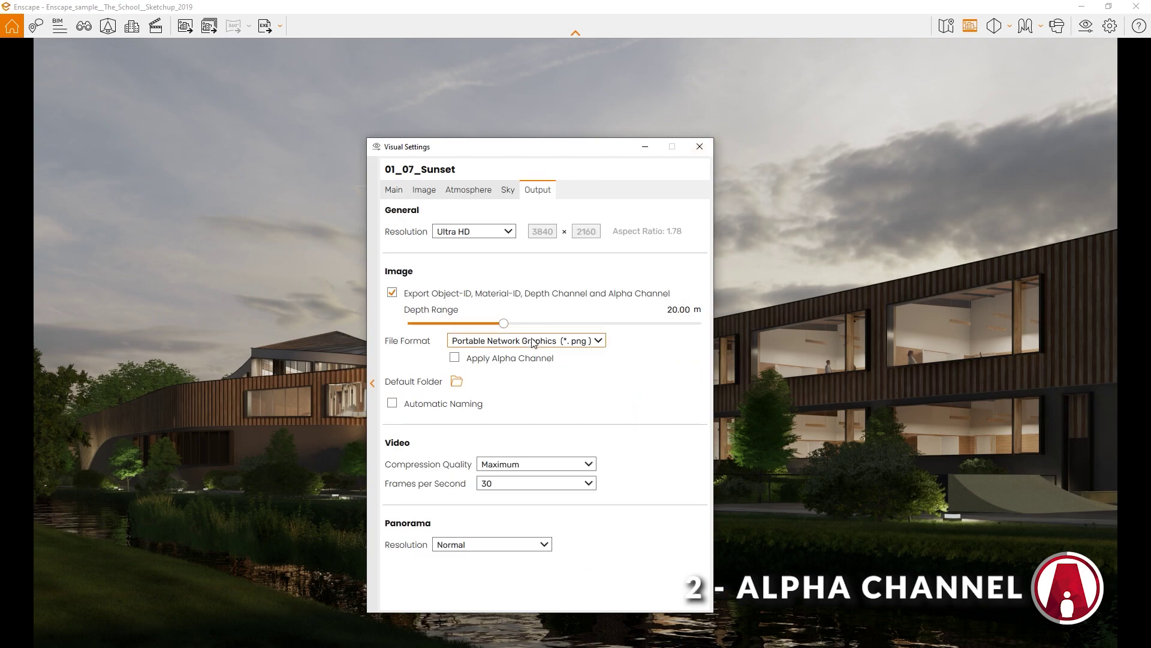
{"action": "left_click", "coordinate": [484, 361]}
{"action": "left_click", "coordinate": [699, 147]}
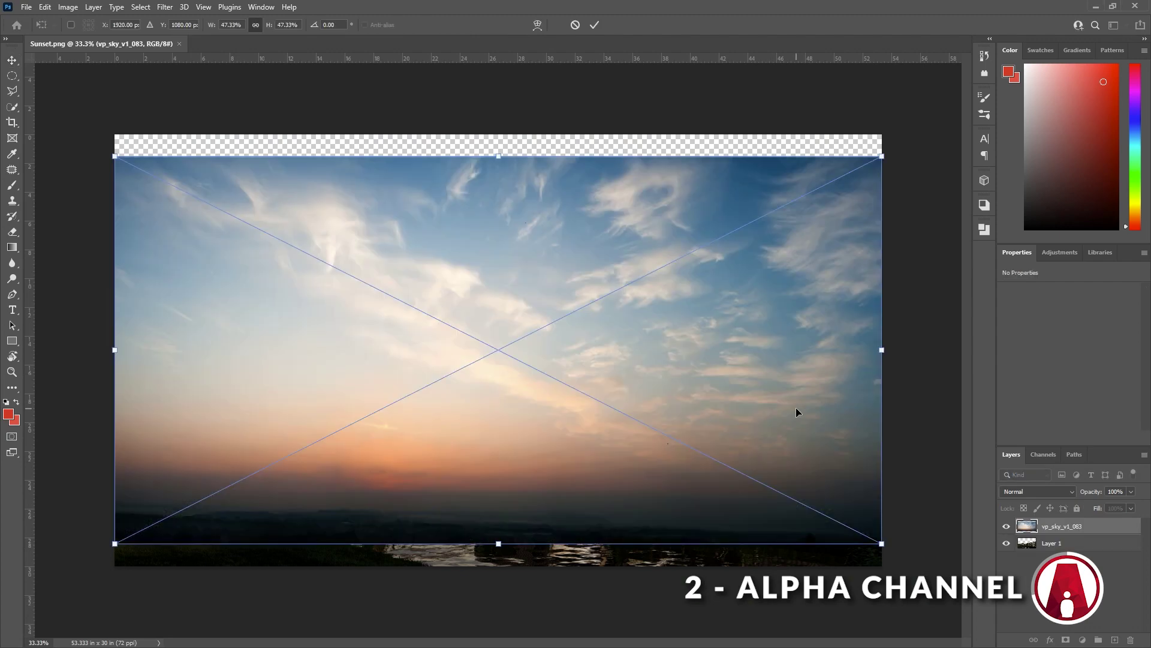
In Photoshop, place the vp_sky_v1_083 sky beneath Layer 1 and enlarge it to cover the full canvas height.
{"action": "key", "text": "Return"}
{"action": "left_click_drag", "start_coordinate": [1065, 526], "coordinate": [1069, 544]}
{"action": "key", "text": "ctrl+t"}
{"action": "left_click_drag", "start_coordinate": [498, 135], "coordinate": [505, 130]}
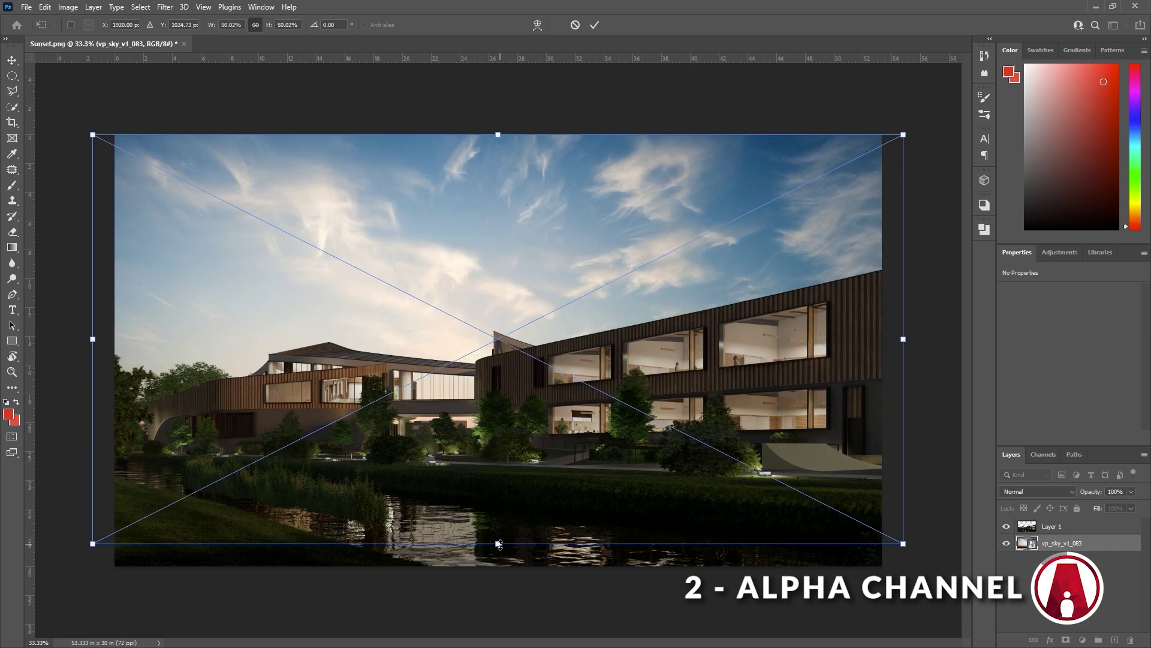
{"action": "left_click_drag", "start_coordinate": [498, 543], "coordinate": [498, 565]}
{"action": "key", "text": "Return"}
{"action": "key", "text": "ctrl+t"}
{"action": "right_click", "coordinate": [563, 202]}
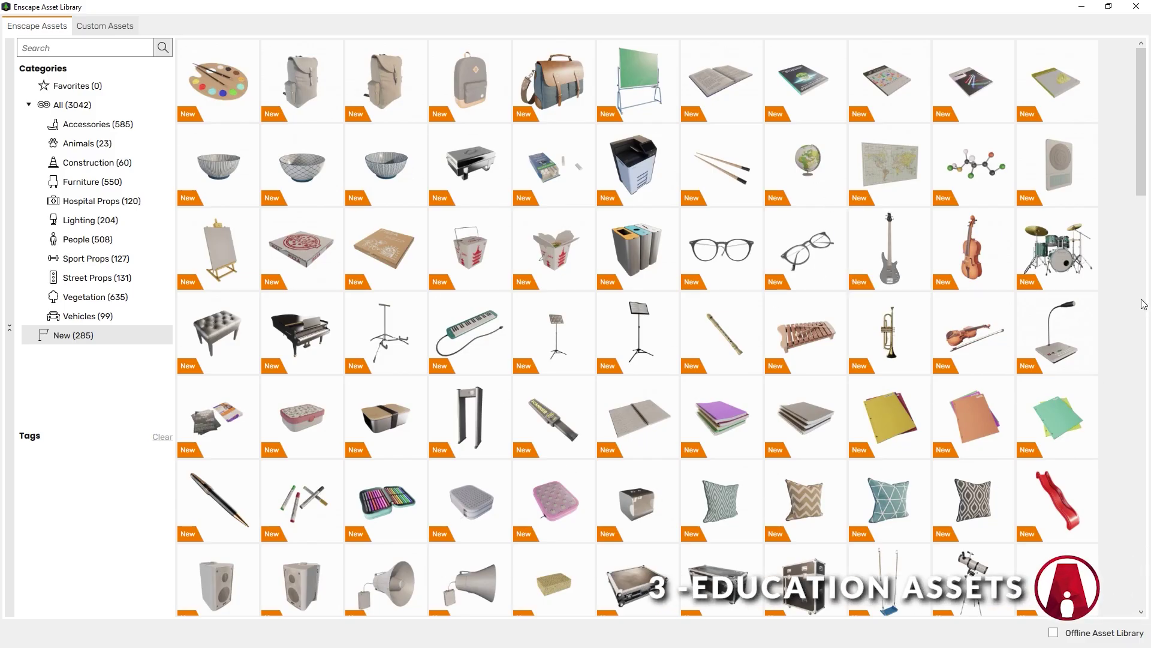
Browse the New category of the Enscape Asset Library and show the 02_03_Classeoom_Classic and 02_04_ClassRoom_Music scenes in SketchUp.
{"action": "scroll", "coordinate": [1144, 304], "scroll_direction": "down", "scroll_amount": 6}
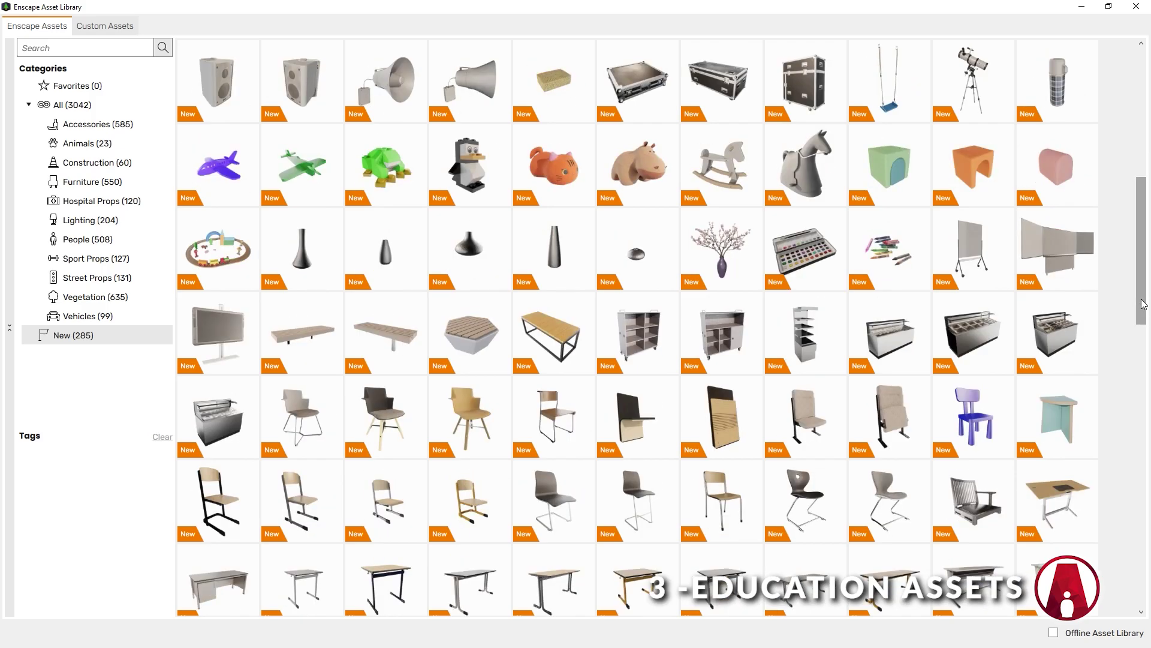
{"action": "scroll", "coordinate": [1143, 304], "scroll_direction": "down", "scroll_amount": 6}
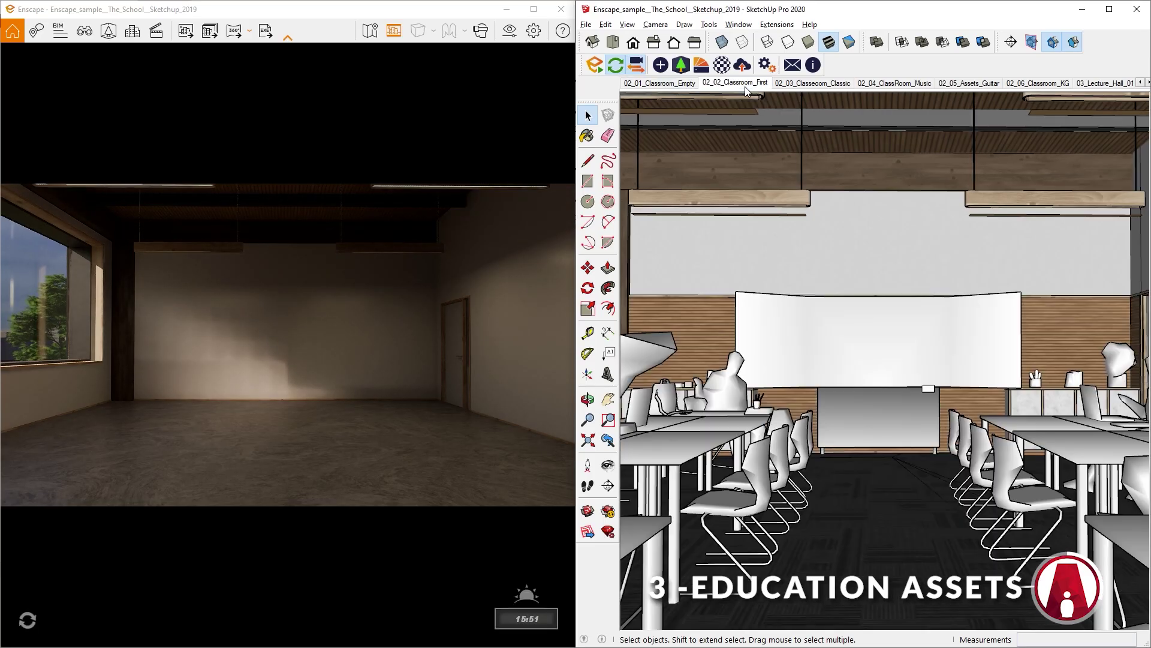
{"action": "left_click", "coordinate": [806, 84]}
{"action": "left_click", "coordinate": [889, 84]}
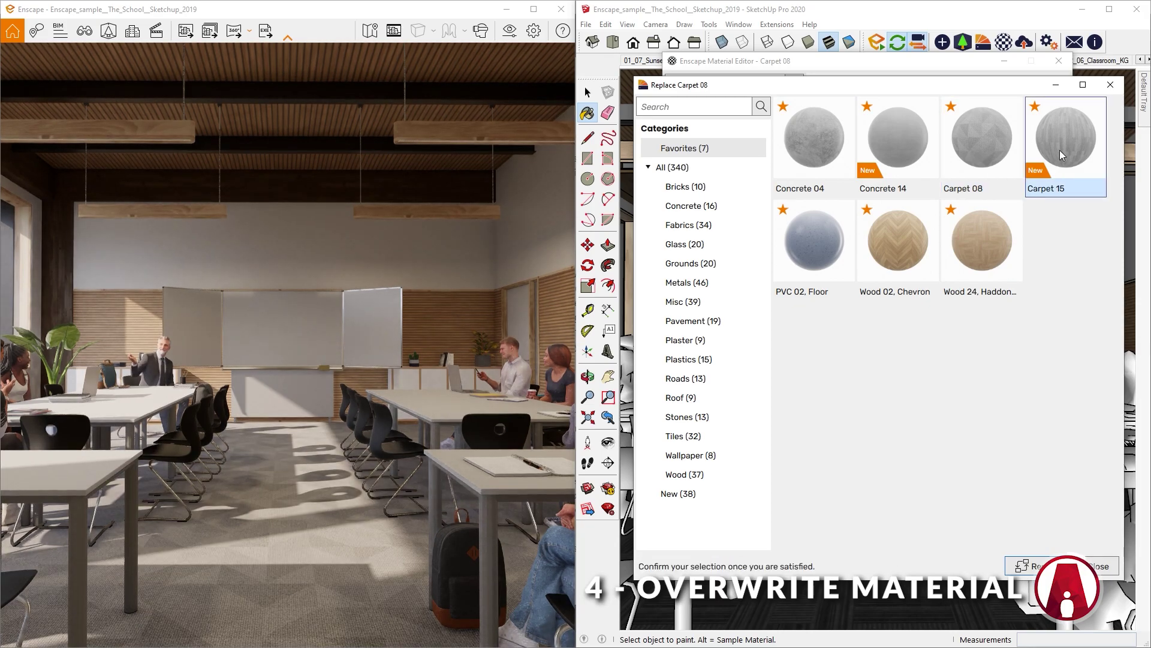
Preview PVC 02, Floor and Wood 02, Chevron on the classroom floor as replacements for Carpet 08.
{"action": "left_click", "coordinate": [830, 271]}
{"action": "left_click", "coordinate": [919, 267]}
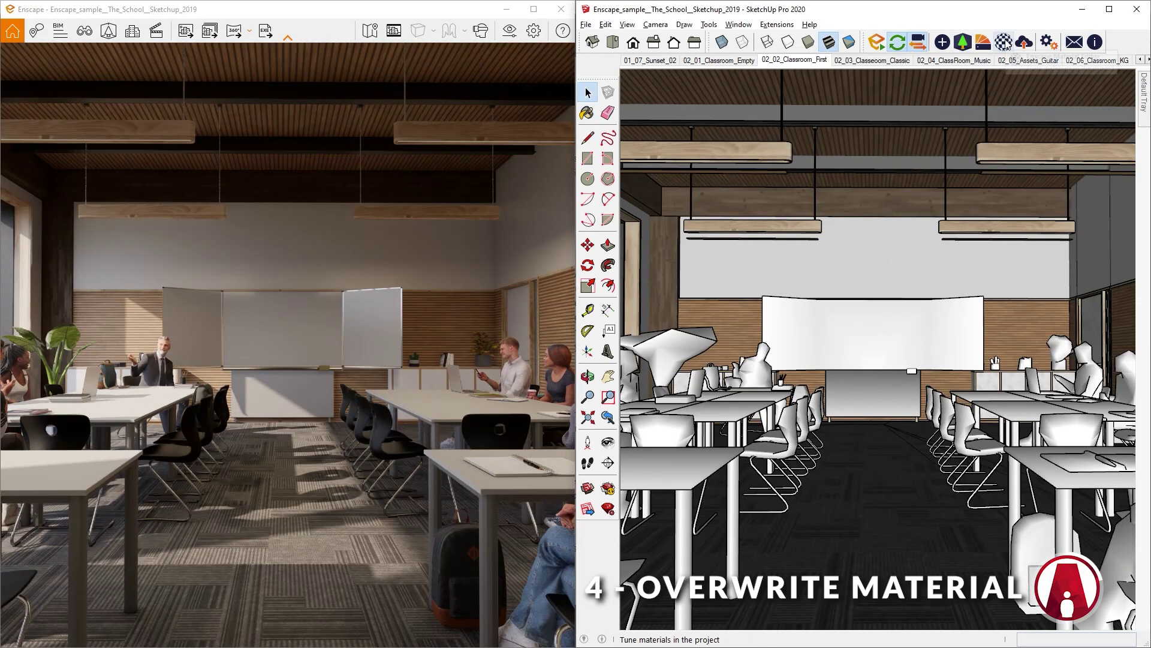
Open the classroom floor's Carpet 08 in the Enscape Material Editor and list the favorite library materials for replacing it.
{"action": "left_click", "coordinate": [1004, 42]}
{"action": "left_click", "coordinate": [590, 113]}
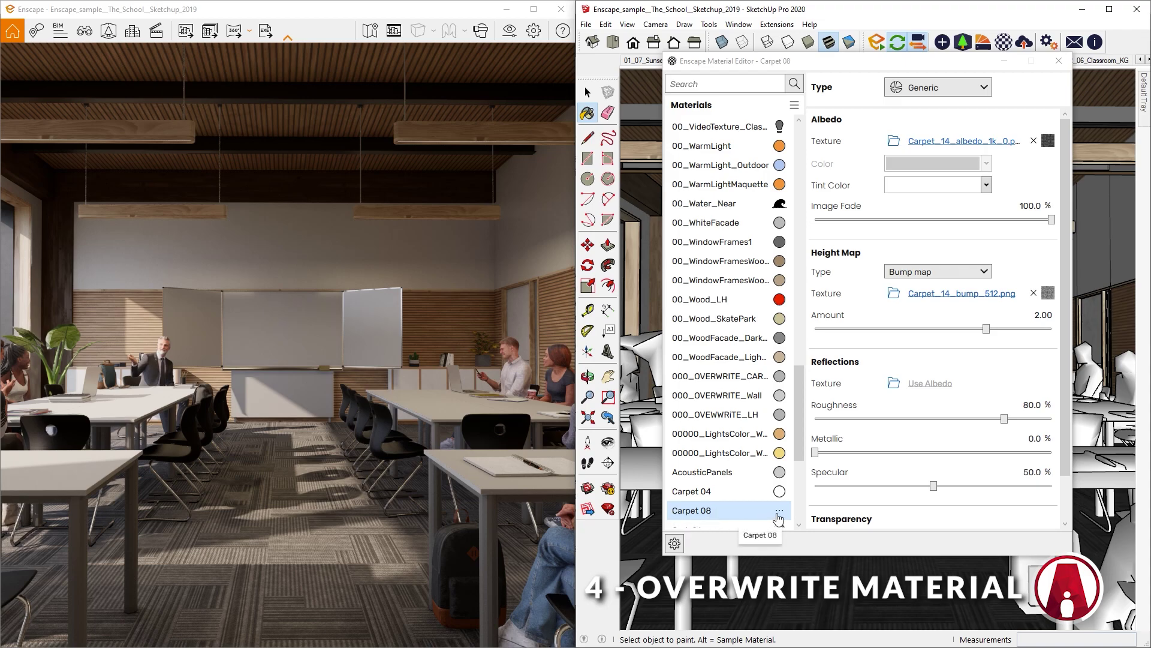
{"action": "left_click", "coordinate": [713, 567]}
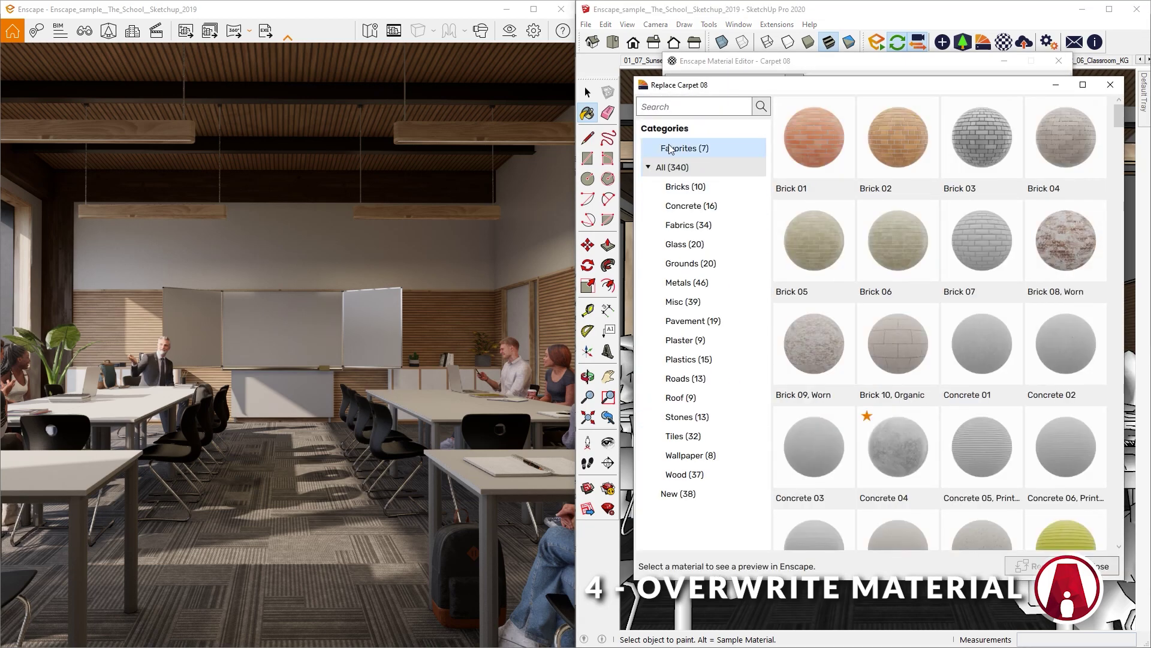
{"action": "left_click", "coordinate": [670, 149]}
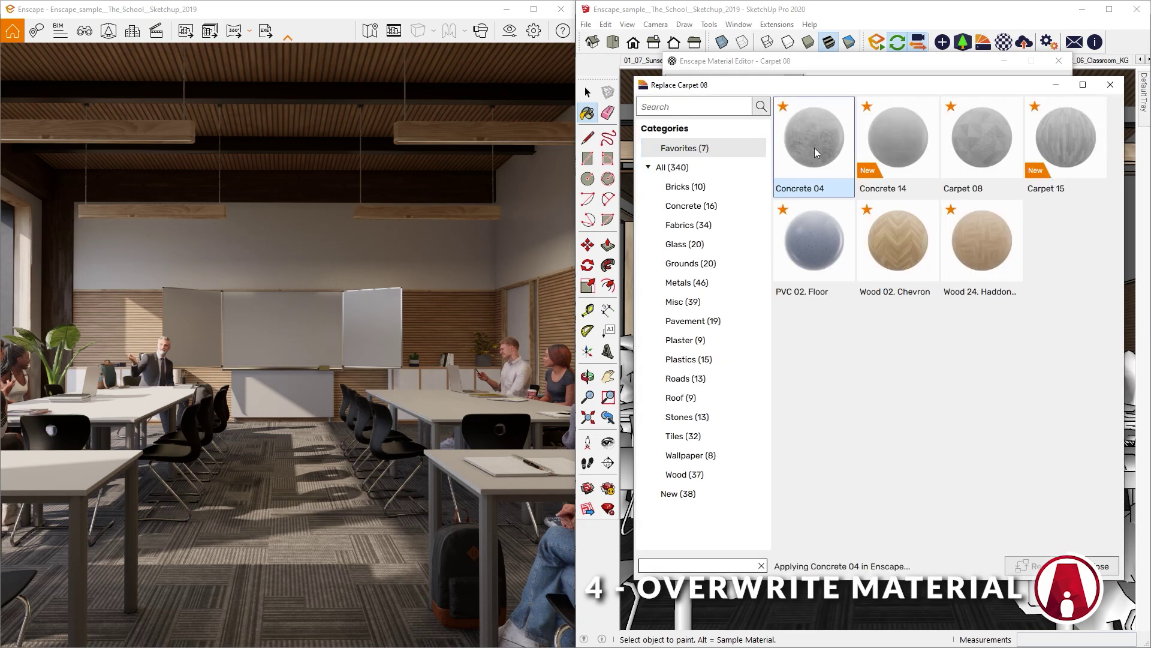
Preview the favorite concrete, carpet, PVC and wood materials on the classroom floor and replace its material with the library's Carpet 08.
{"action": "left_click", "coordinate": [891, 146]}
{"action": "left_click", "coordinate": [973, 151]}
{"action": "left_click", "coordinate": [1060, 150]}
{"action": "left_click", "coordinate": [826, 264]}
{"action": "left_click", "coordinate": [908, 264]}
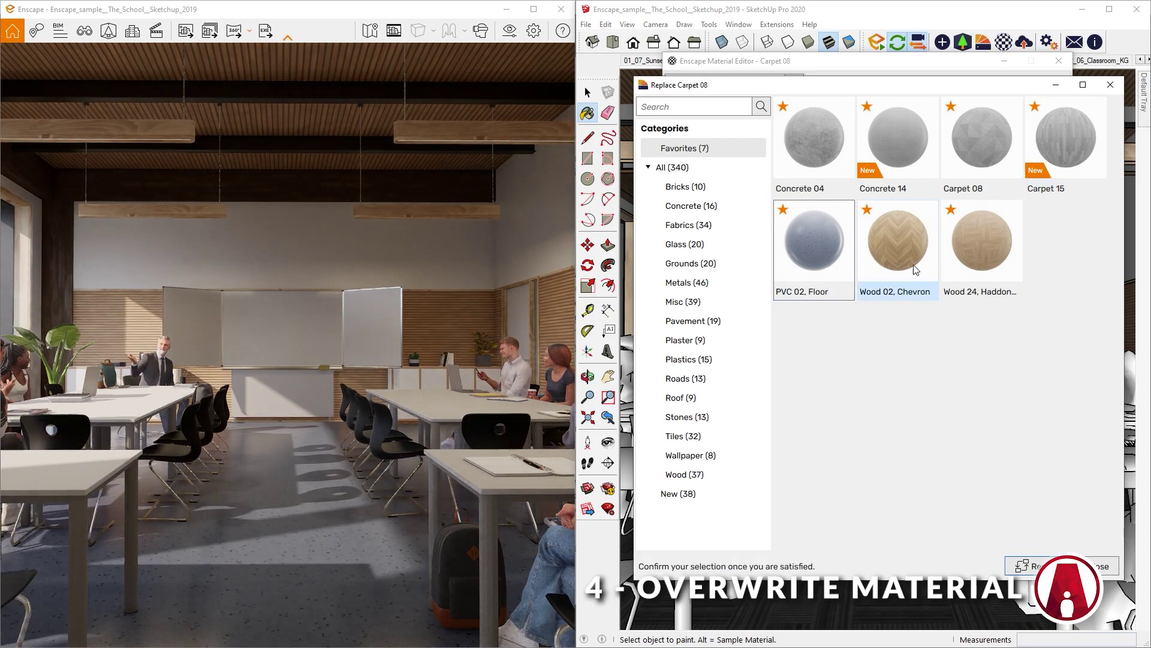
{"action": "left_click", "coordinate": [992, 261]}
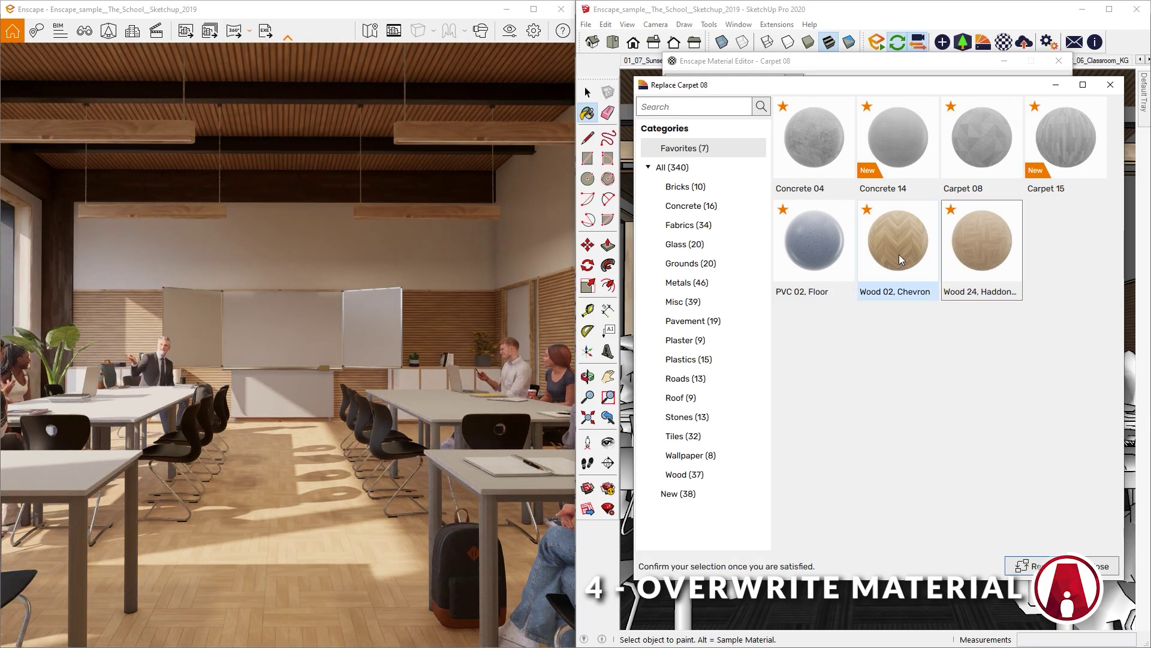
{"action": "left_click", "coordinate": [982, 144]}
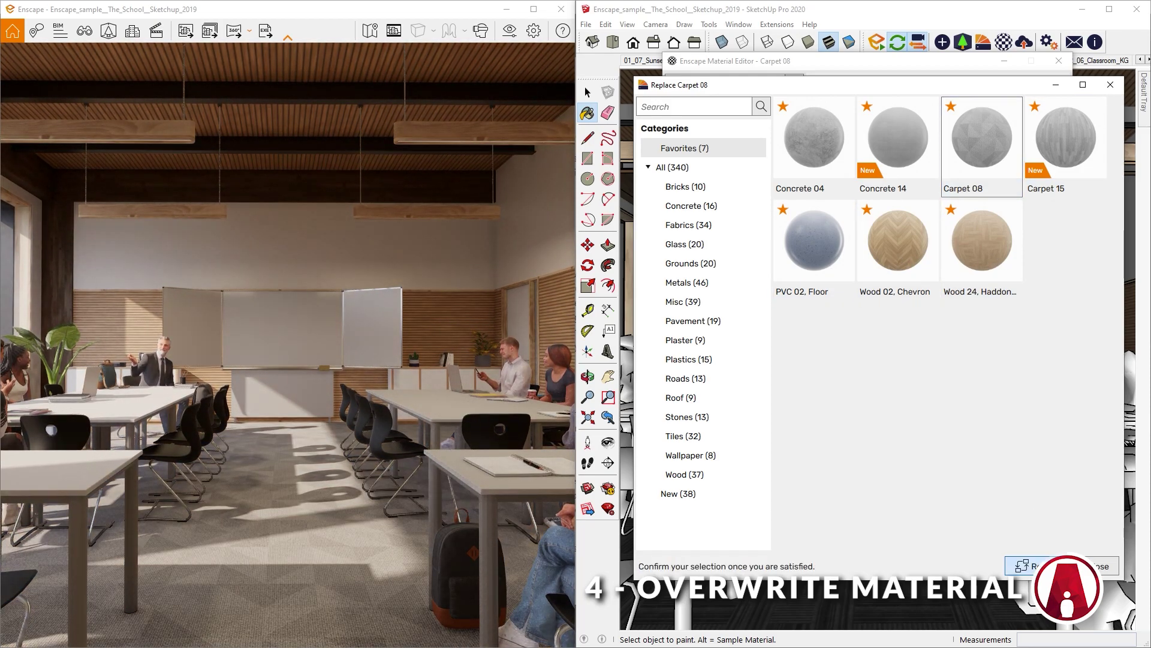
{"action": "key", "text": "Return"}
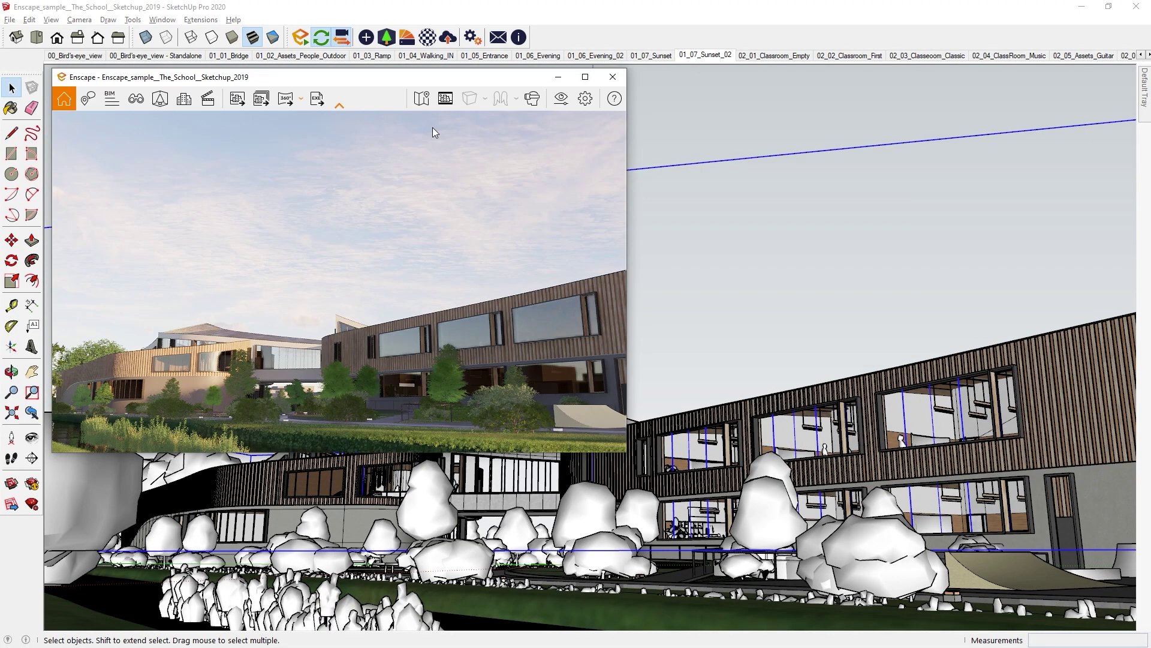
Ensure the Enscape window is pinned on top of the host application in its preferences, and return to the SketchUp model.
{"action": "left_click", "coordinate": [587, 98]}
{"action": "left_click", "coordinate": [187, 141]}
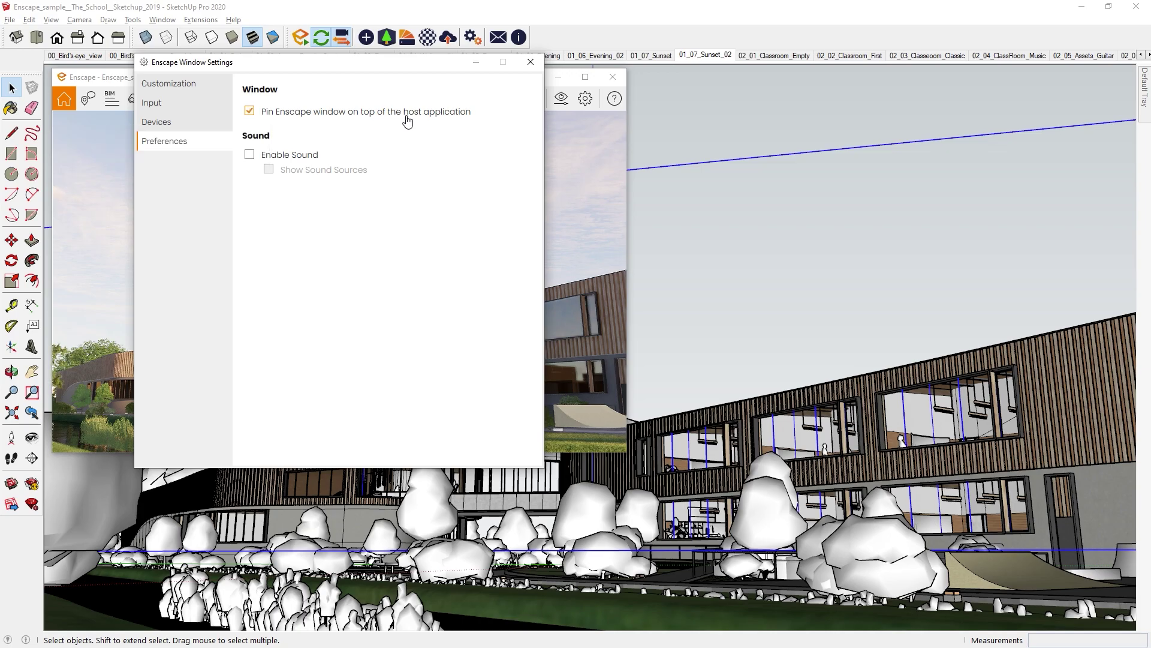
{"action": "left_click", "coordinate": [531, 63]}
{"action": "left_click", "coordinate": [888, 330]}
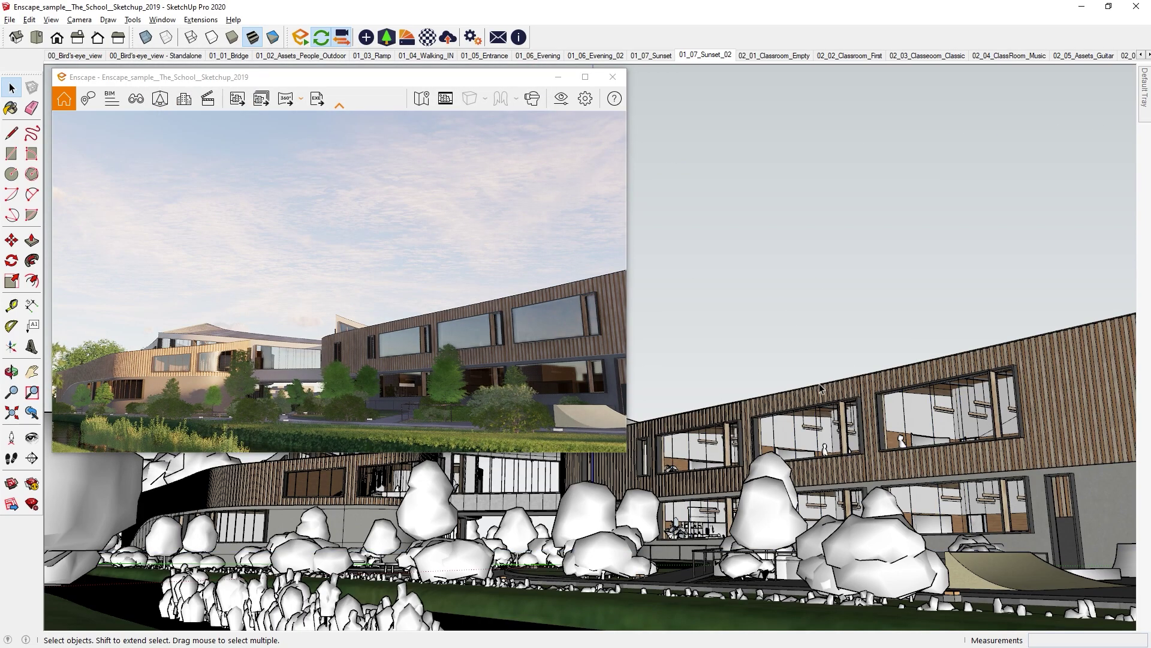
Orbit around the school exterior and move the pinned render window to the opposite side of the viewport.
{"action": "mouse_move", "coordinate": [816, 391]}
{"action": "middle_mouse_down"}
{"action": "mouse_move", "coordinate": [645, 463]}
{"action": "mouse_move", "coordinate": [394, 140]}
{"action": "middle_mouse_up"}
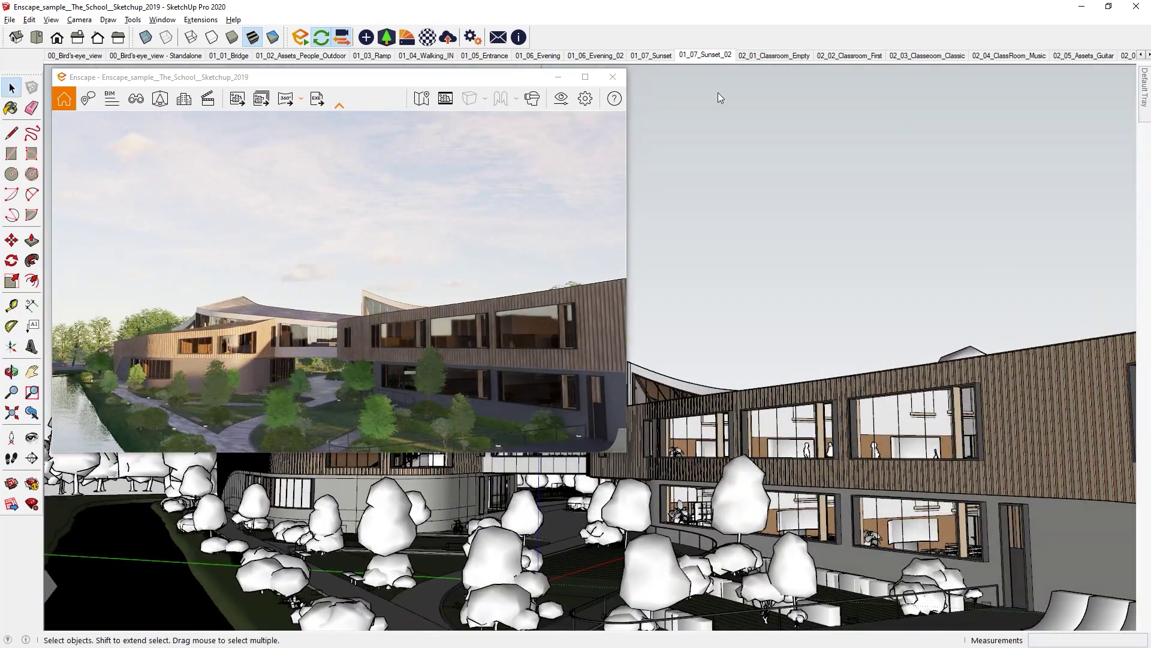
{"action": "left_click_drag", "start_coordinate": [425, 77], "coordinate": [925, 85]}
{"action": "middle_click_drag", "start_coordinate": [514, 339], "coordinate": [516, 323]}
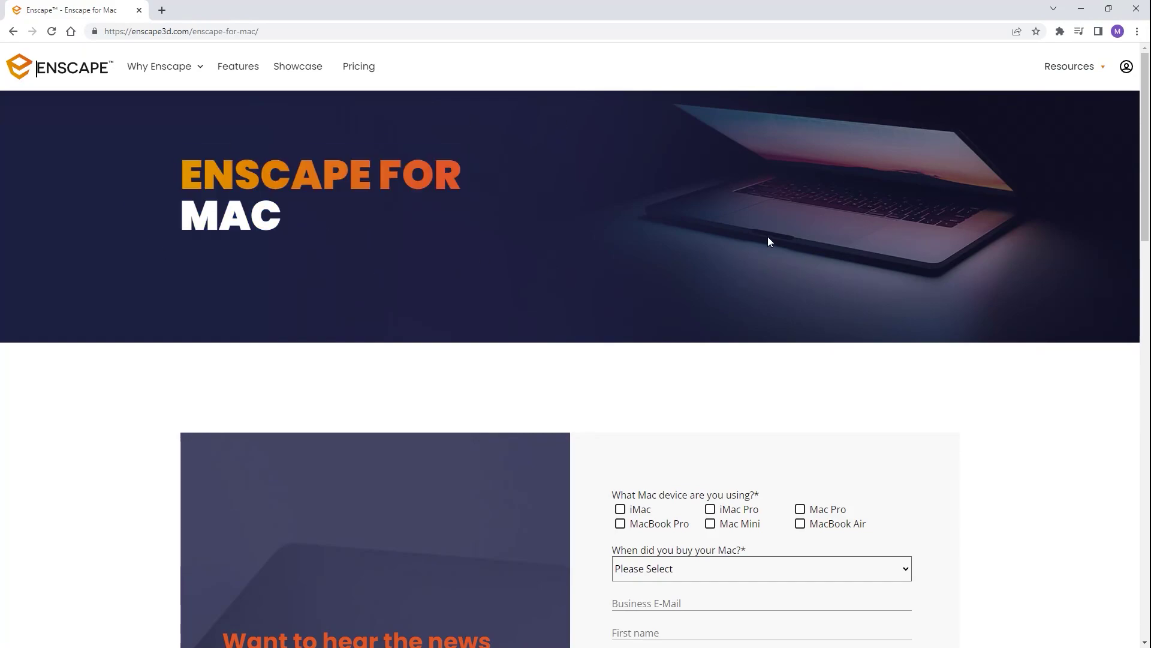
Look through the Enscape for Mac web page in the browser.
{"action": "left_click_drag", "start_coordinate": [1149, 189], "coordinate": [1146, 302]}
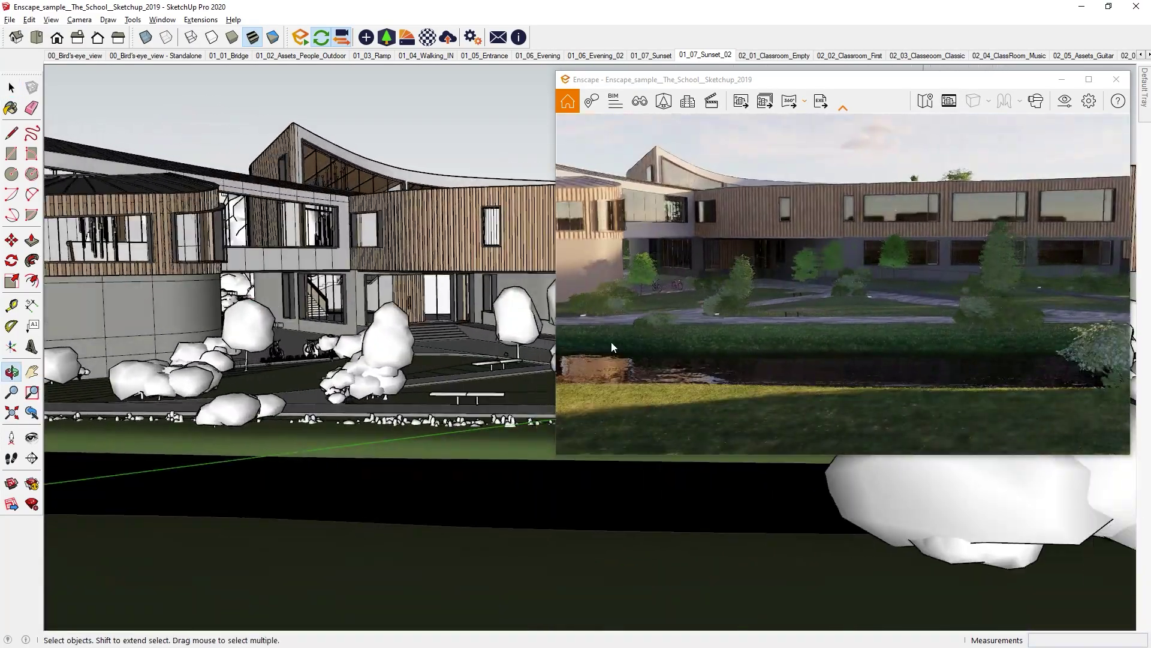
Show the 02_02_Classroom_First and 02_03_Classeoom_Classic scenes of the school model in SketchUp.
{"action": "left_click", "coordinate": [871, 56]}
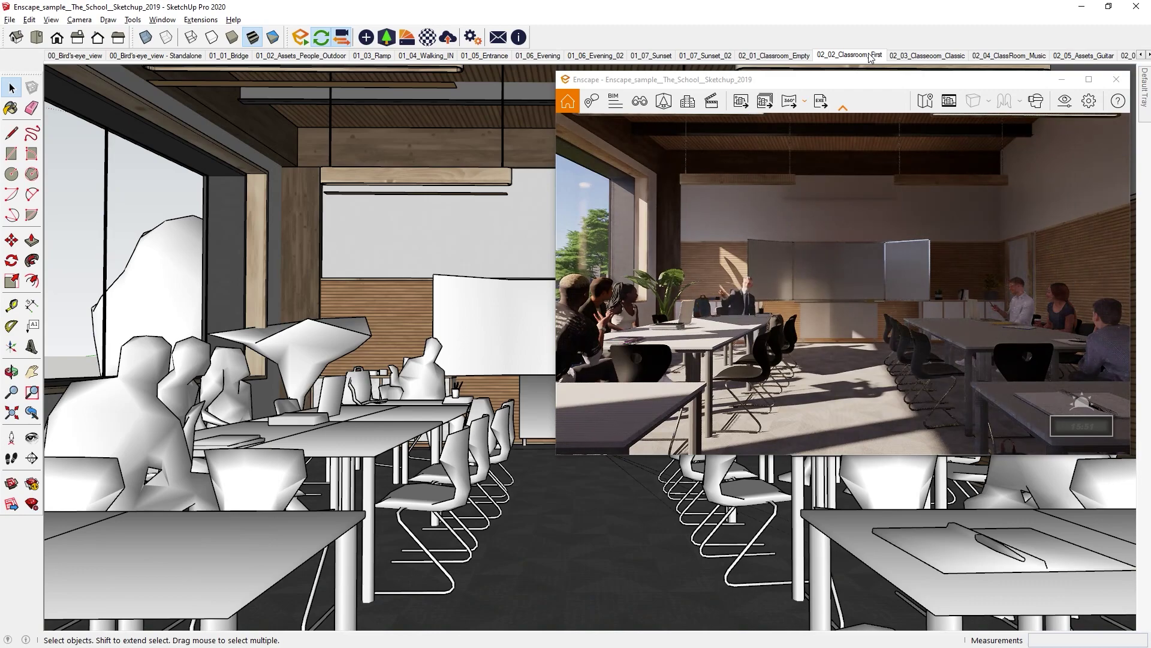
{"action": "left_click", "coordinate": [893, 55]}
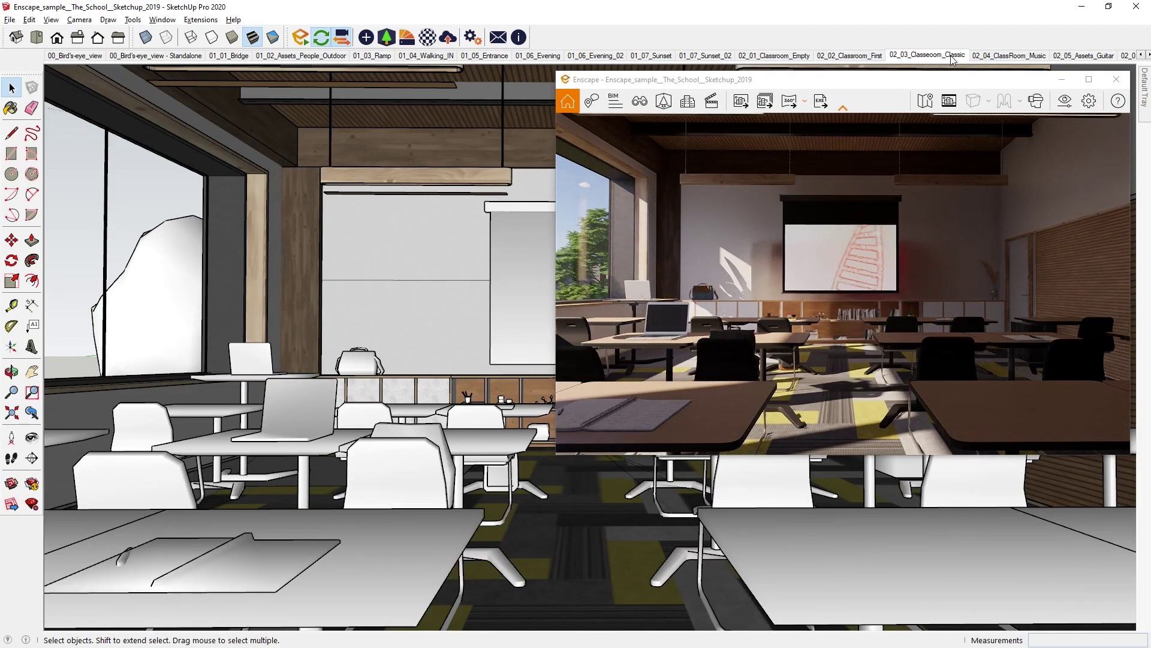